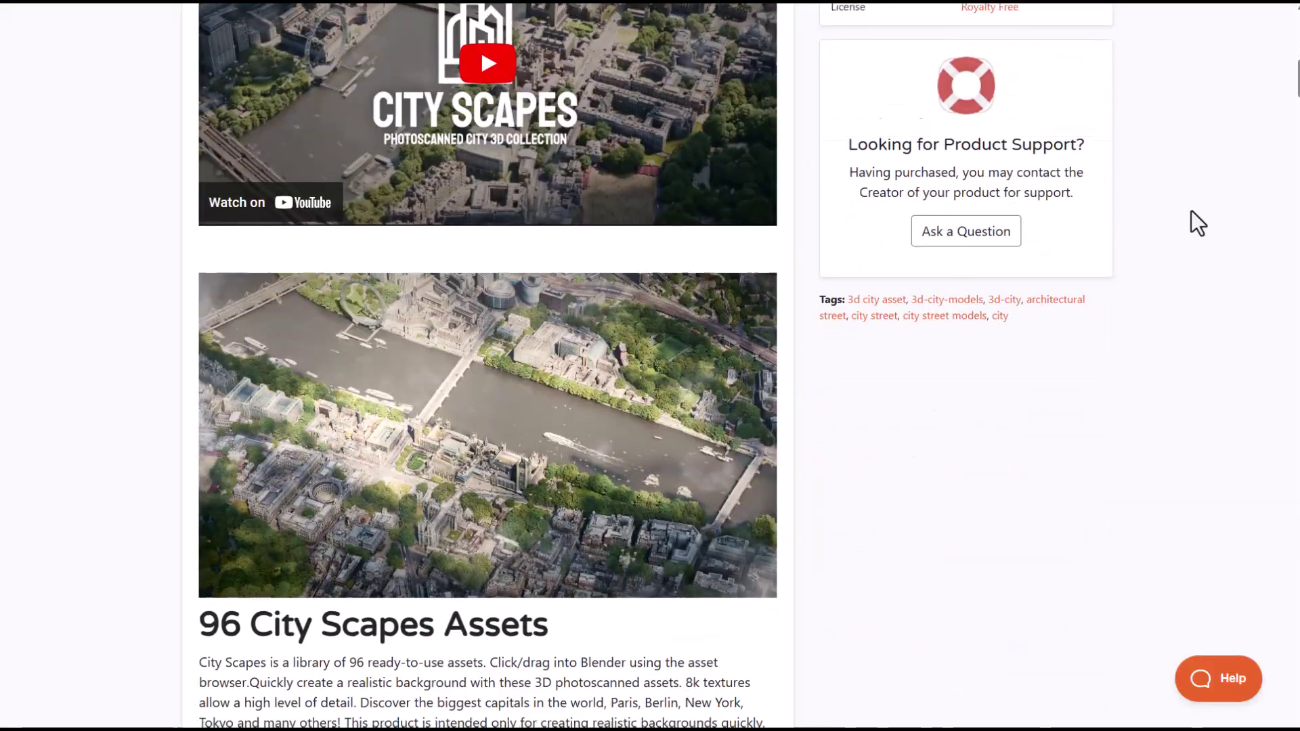
scroll(1185, 203, down, 20)
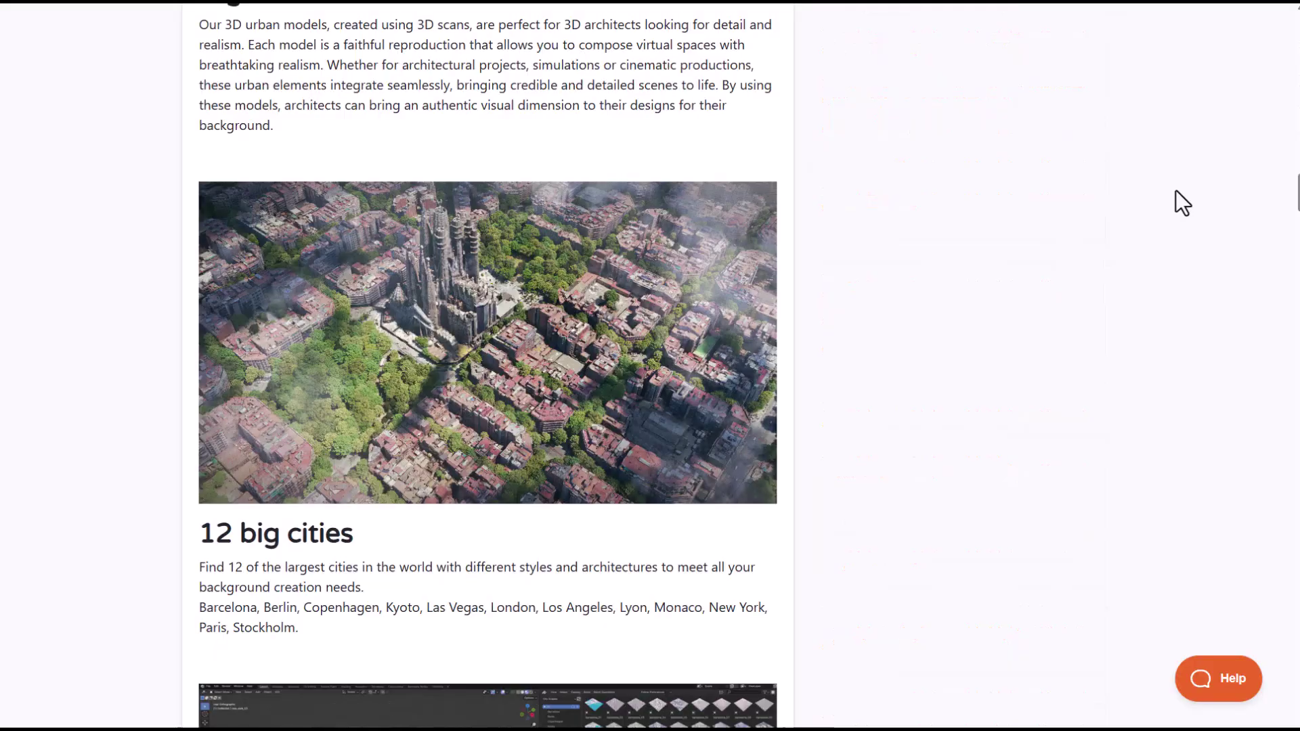
Scroll through the City Scapes page describing 96 photoscanned assets from 12 cities
scroll(1165, 189, up, 5)
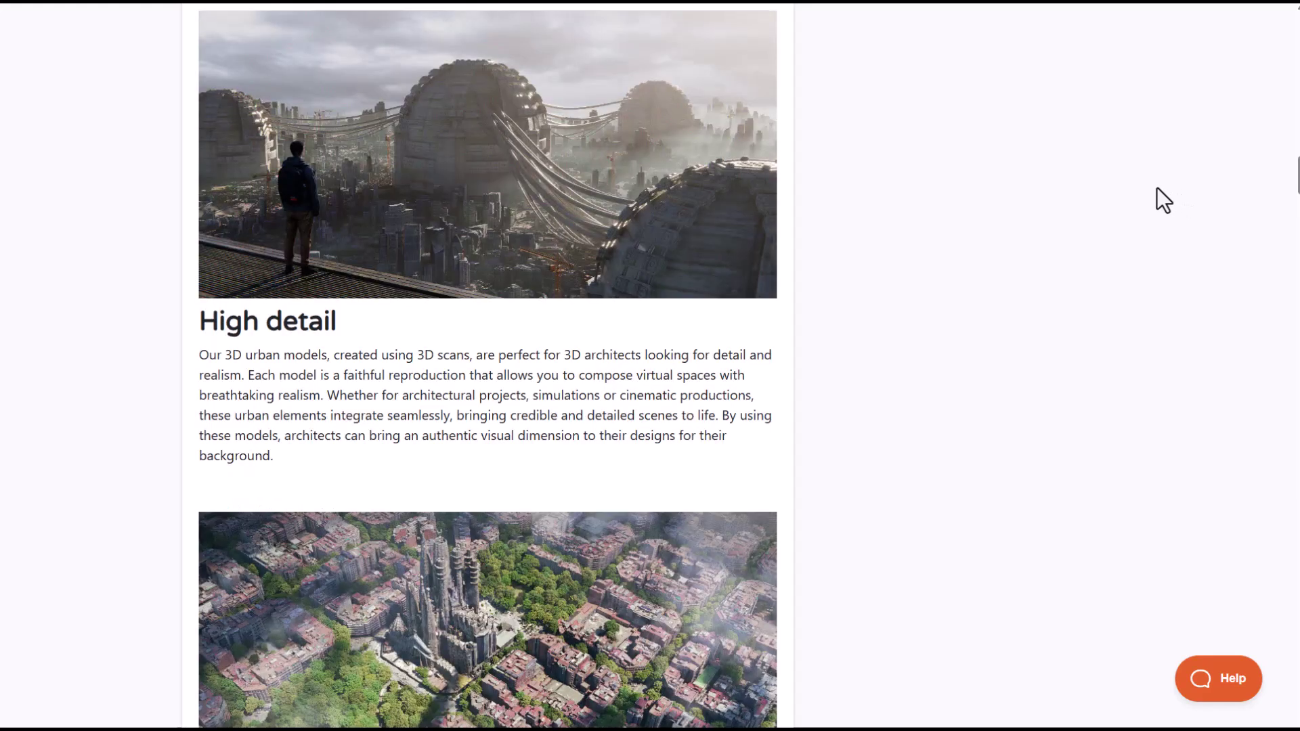
scroll(1157, 188, up, 15)
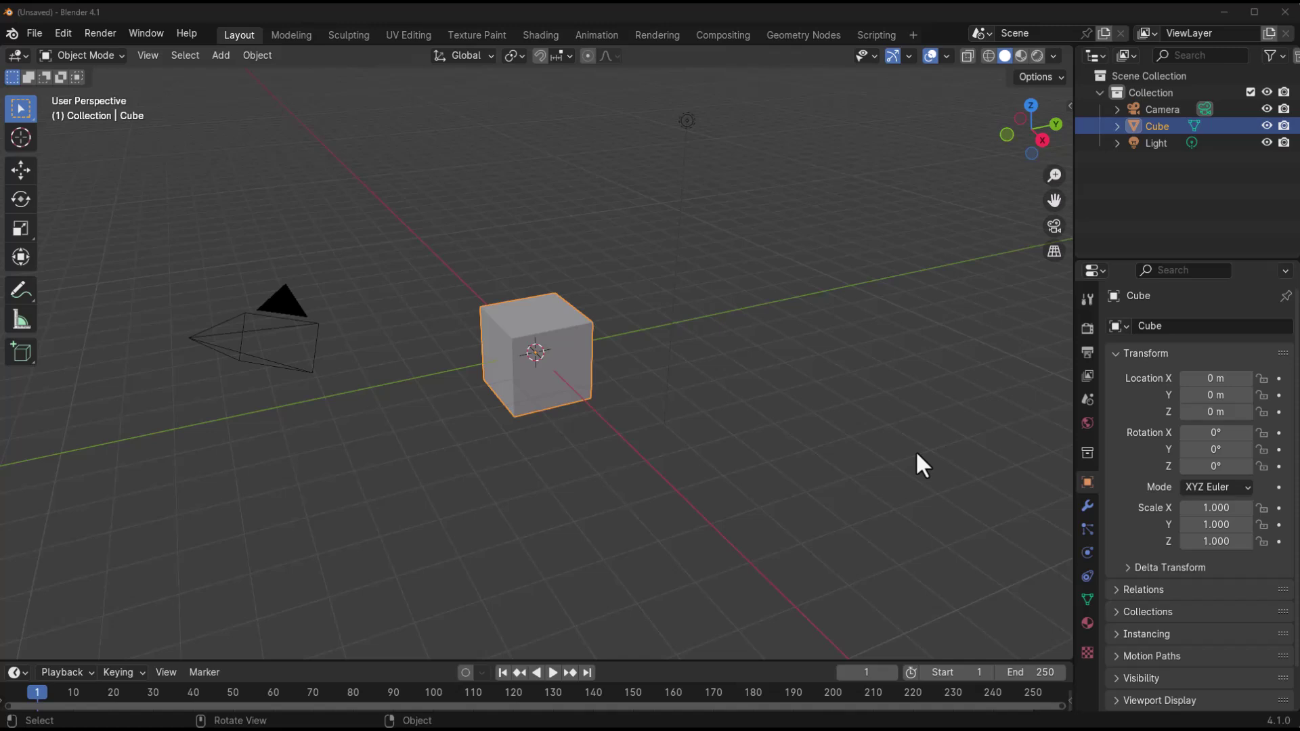
Check the City Scapes library path F:\City Scapes in File Paths and save the preferences
click(64, 34)
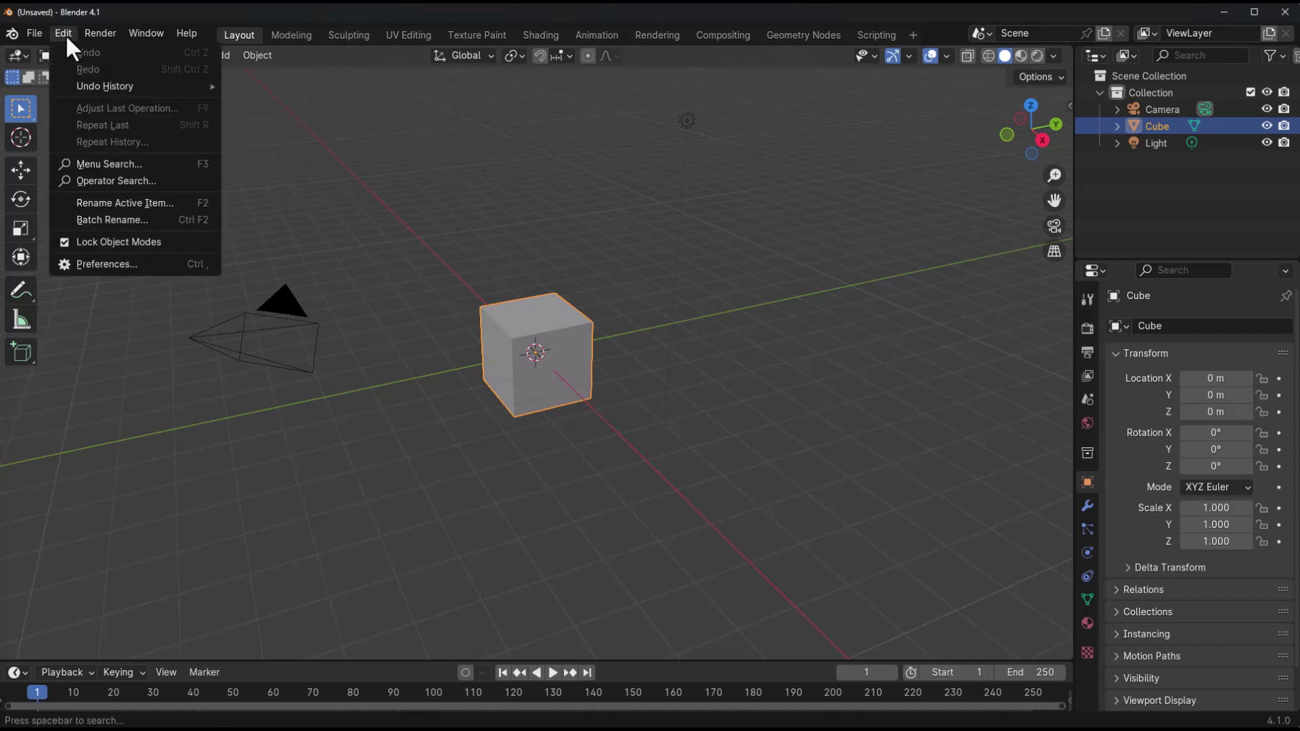
click(129, 264)
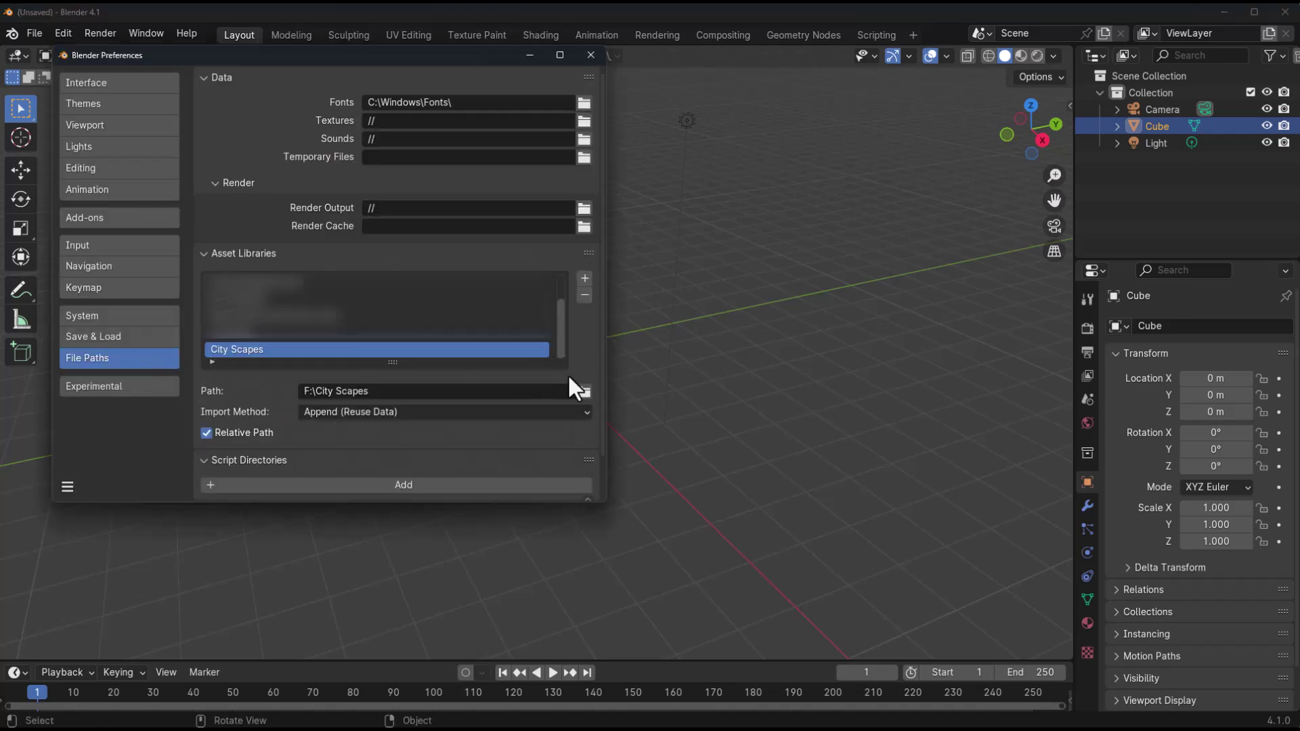
click(68, 482)
click(86, 433)
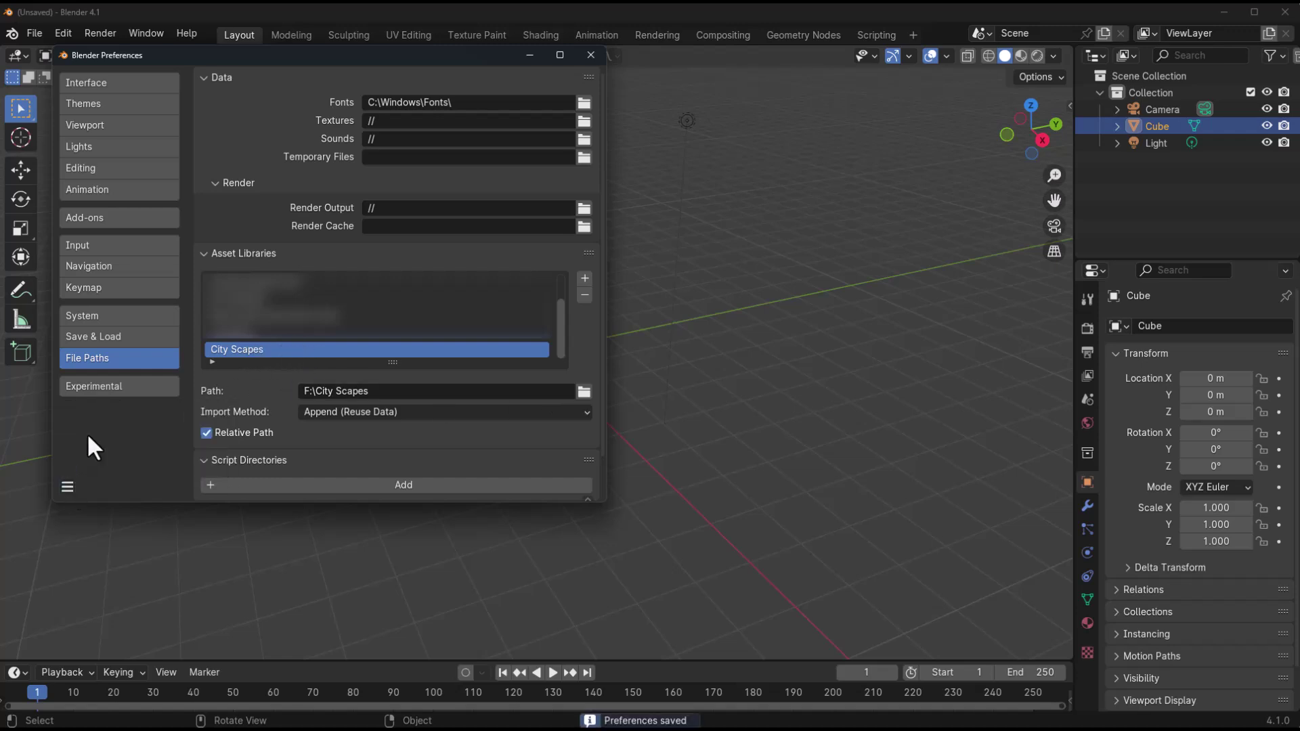
Split the 3D view and make the widened left area an Asset Browser showing City Scapes
click(590, 54)
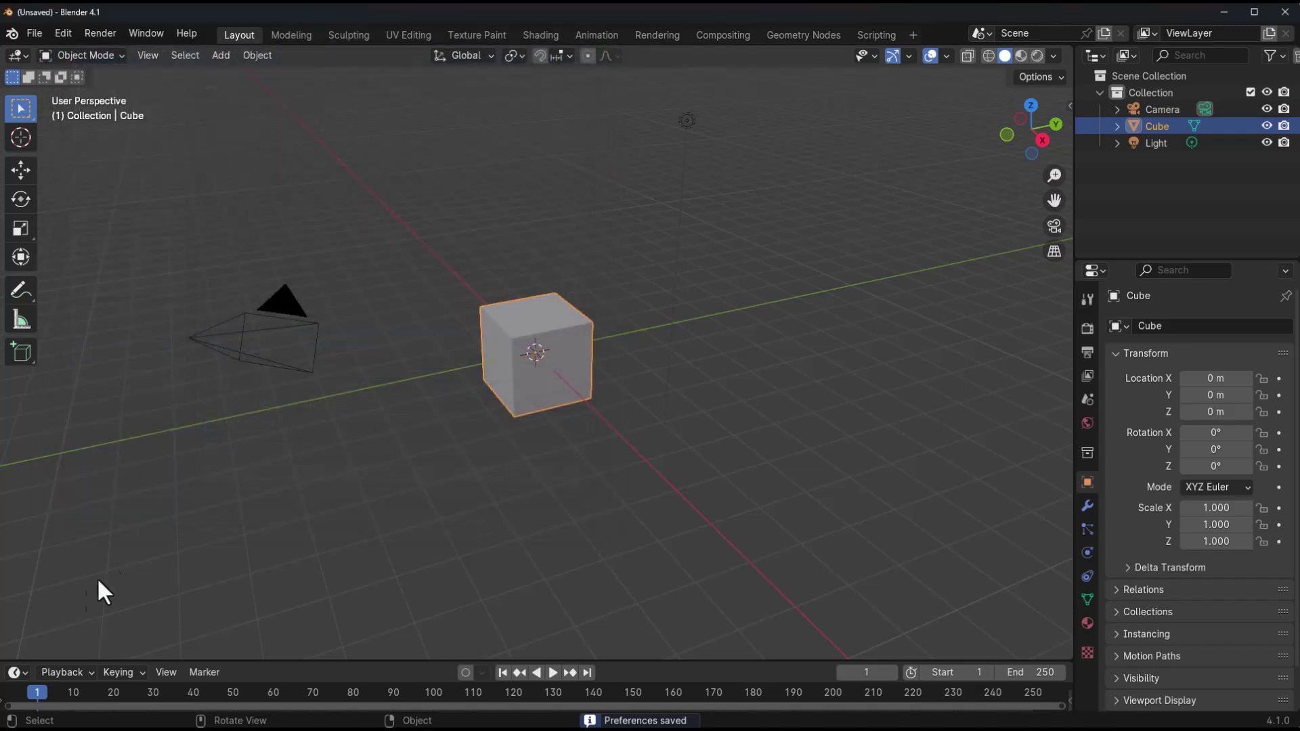
drag(10, 672, 339, 627)
click(17, 56)
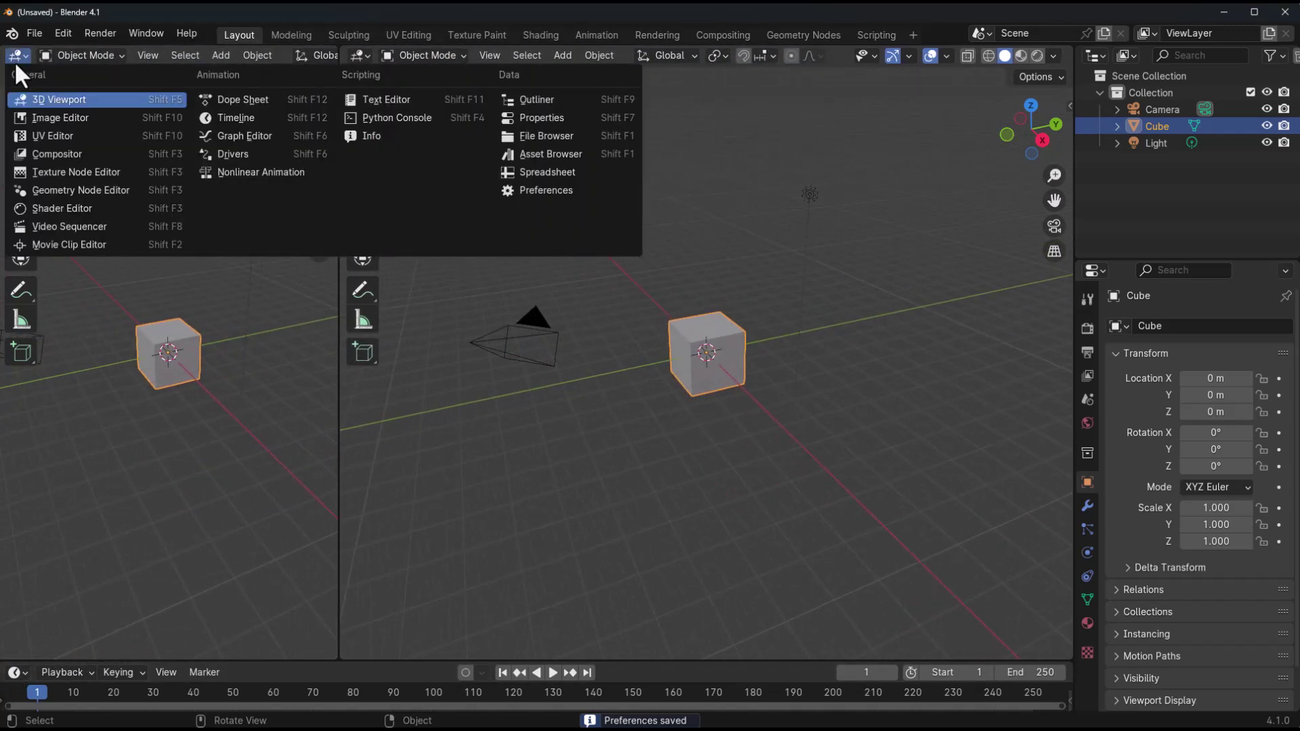
click(563, 154)
click(88, 81)
click(56, 295)
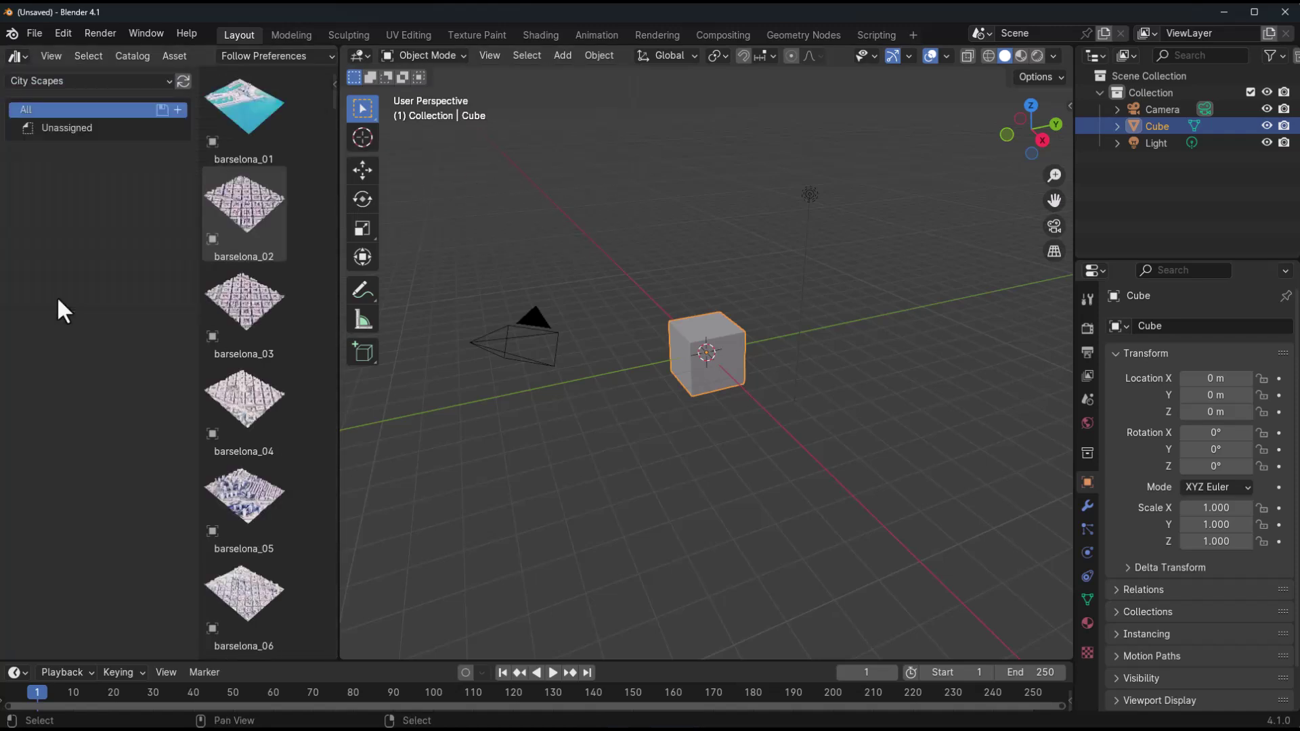
drag(338, 426, 495, 425)
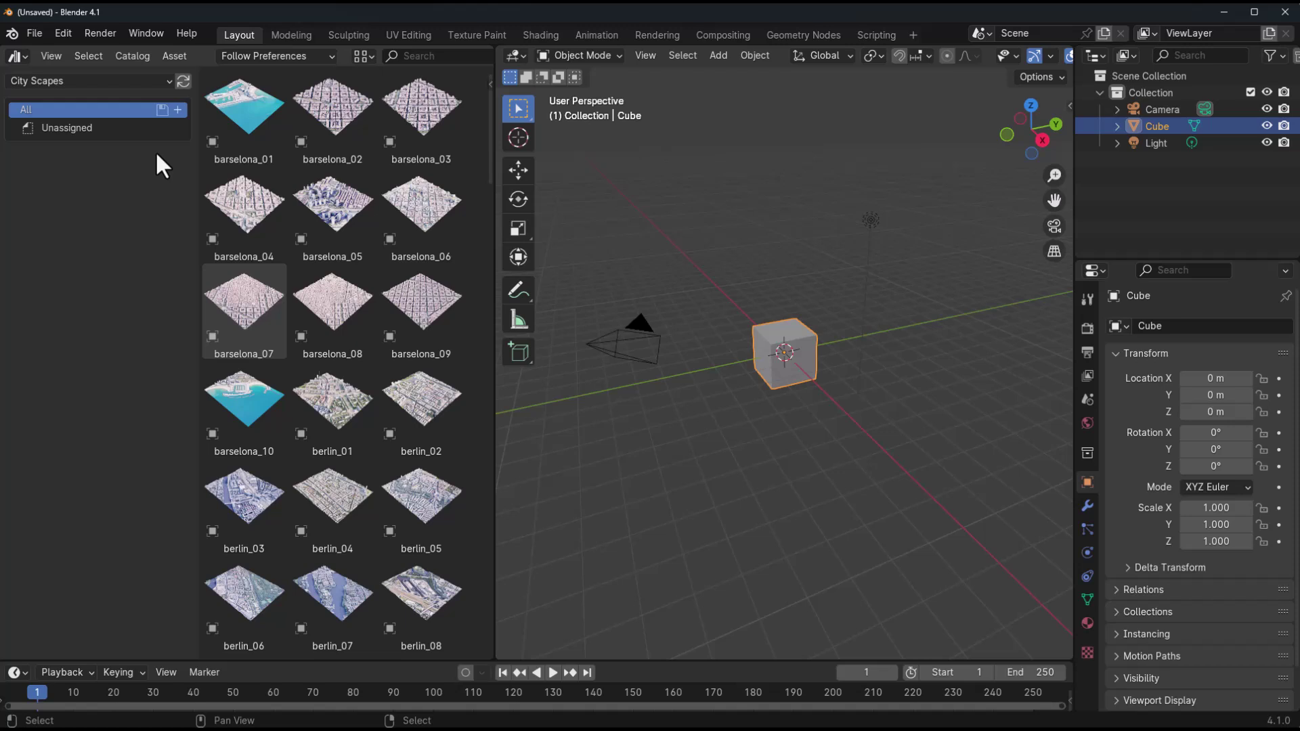
Browse the City Scapes tiles, selecting Londres_06 along the way
scroll(284, 176, down, 3)
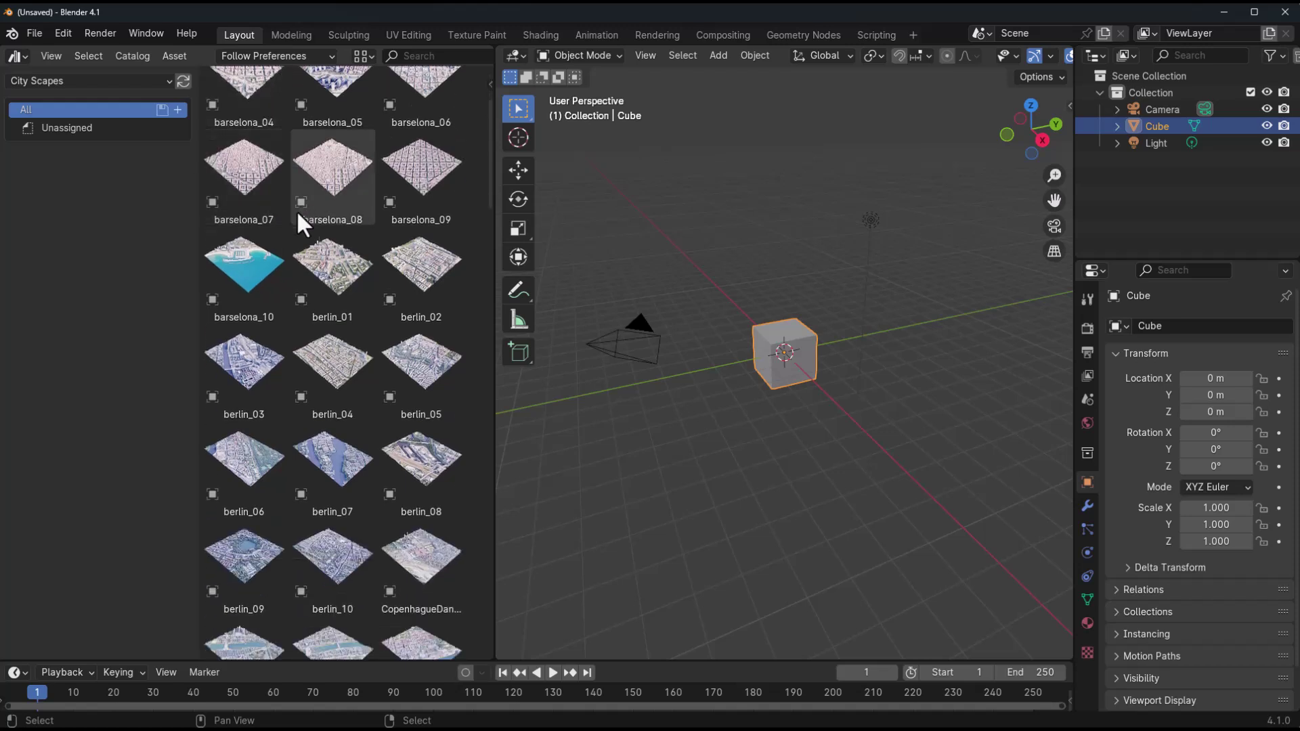
scroll(237, 359, down, 2)
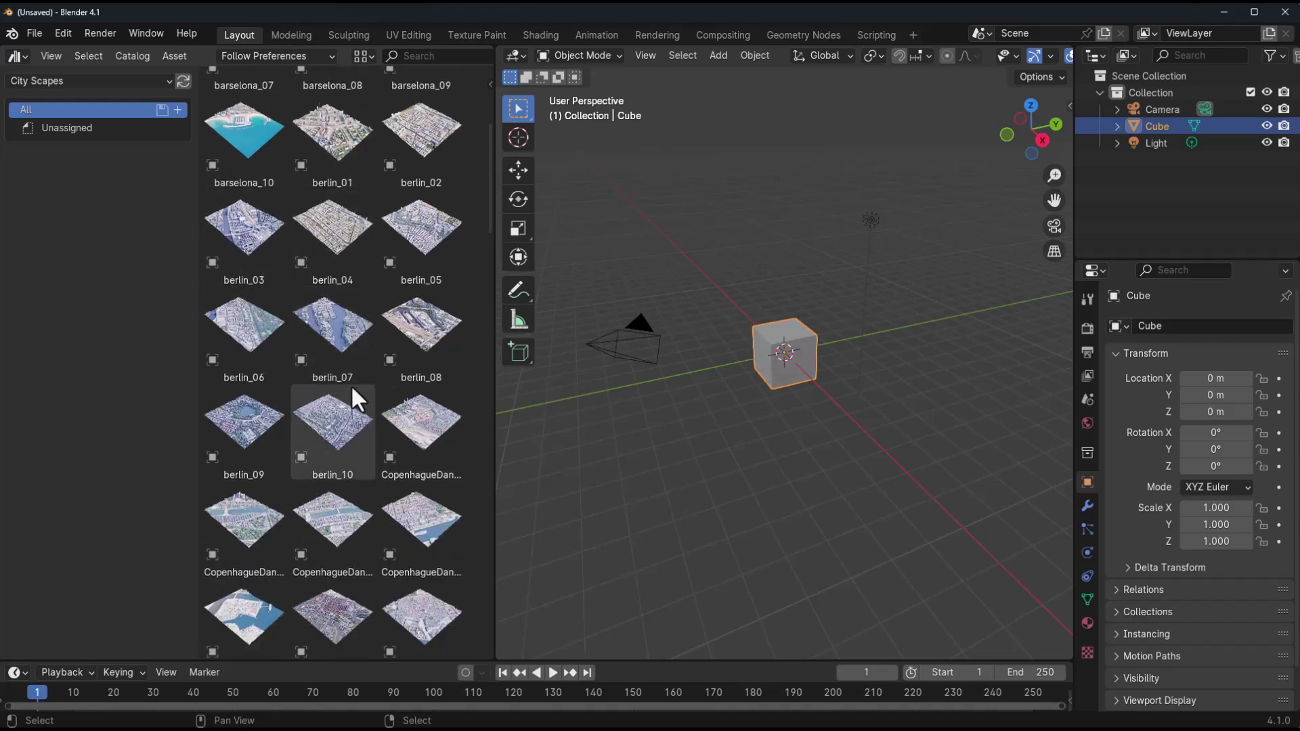
scroll(291, 400, down, 12)
scroll(302, 372, down, 7)
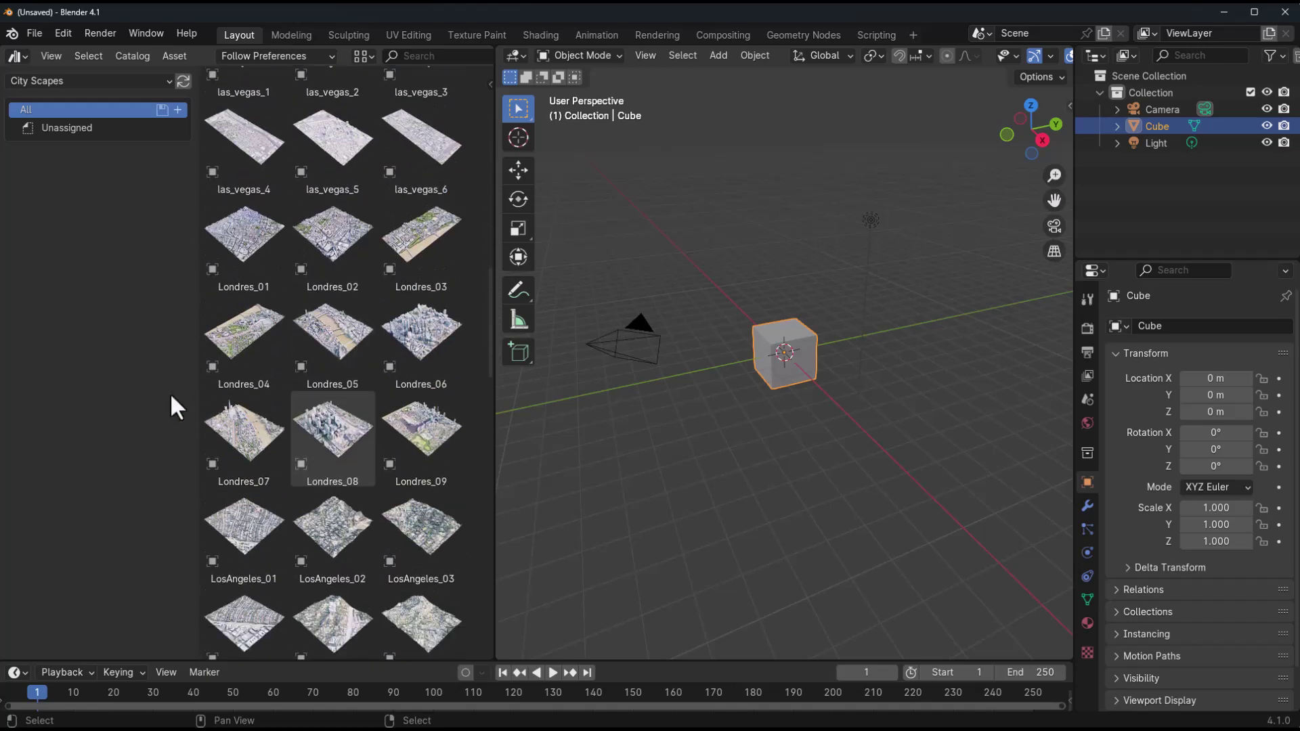
click(421, 172)
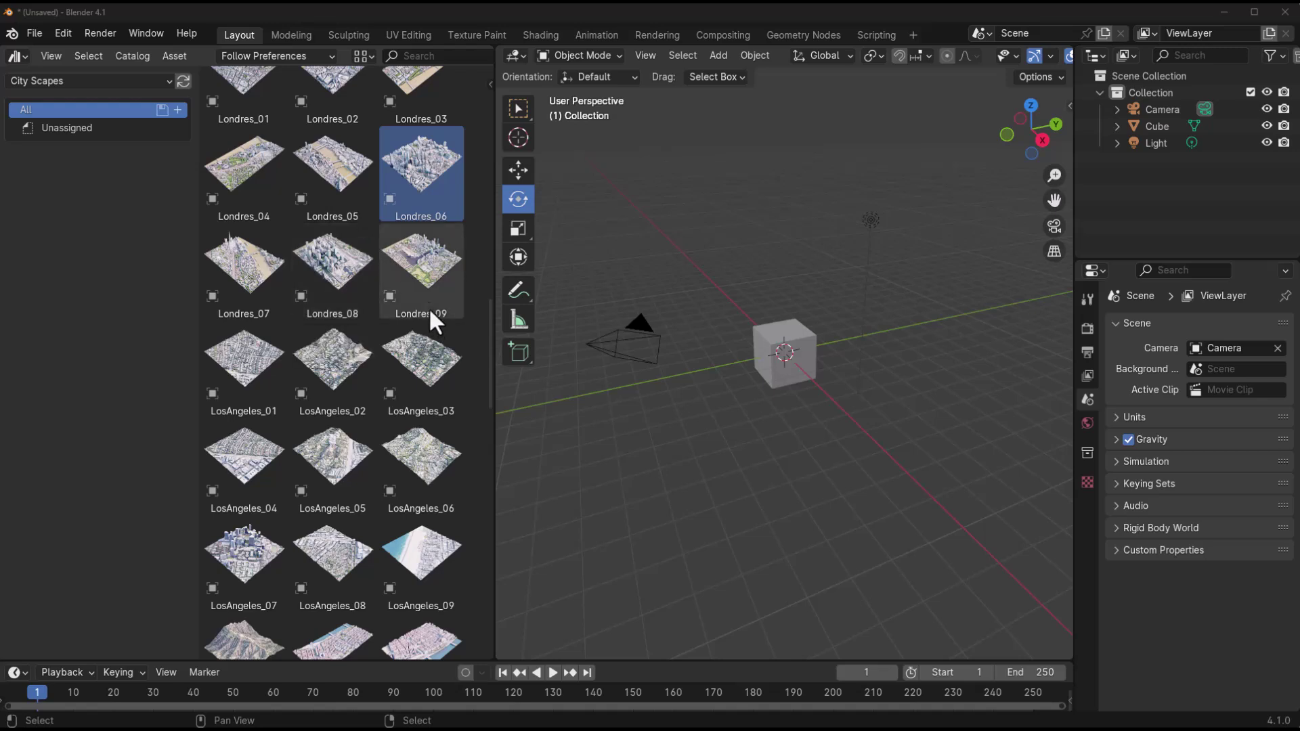
scroll(362, 324, down, 2)
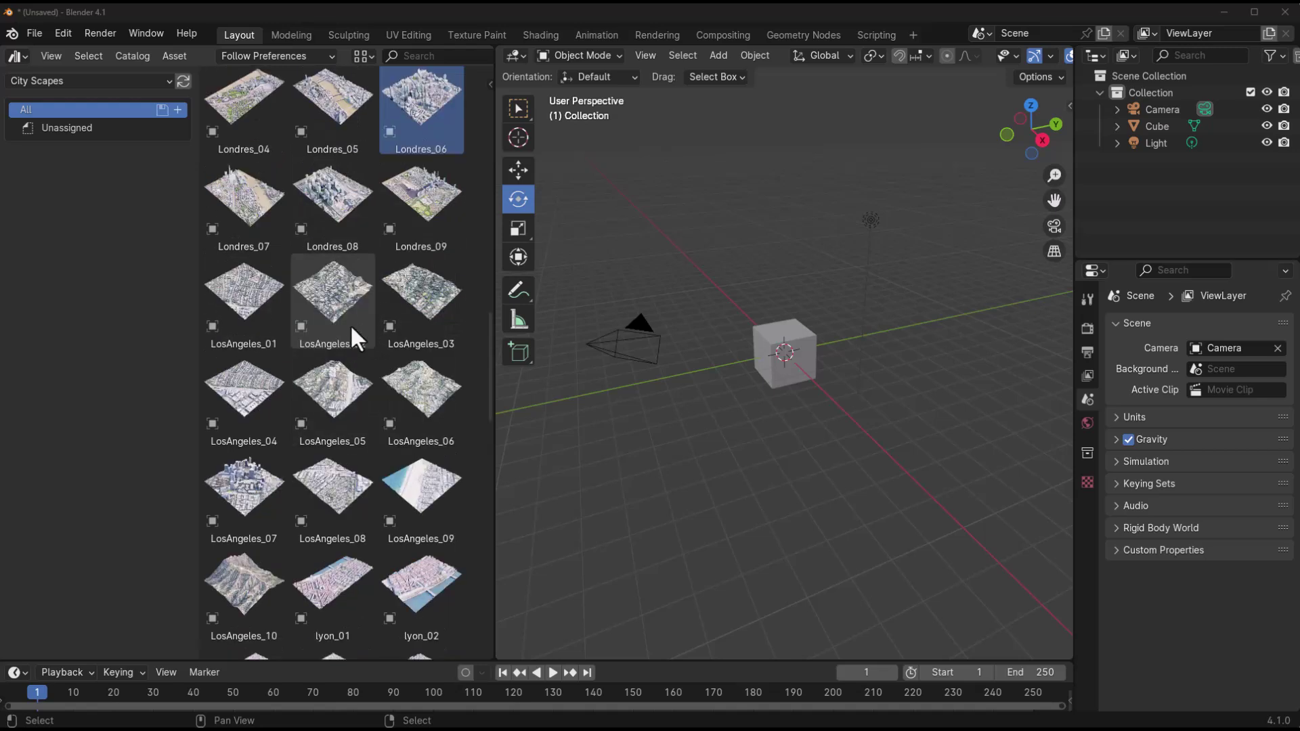
scroll(351, 331, down, 20)
scroll(333, 428, down, 14)
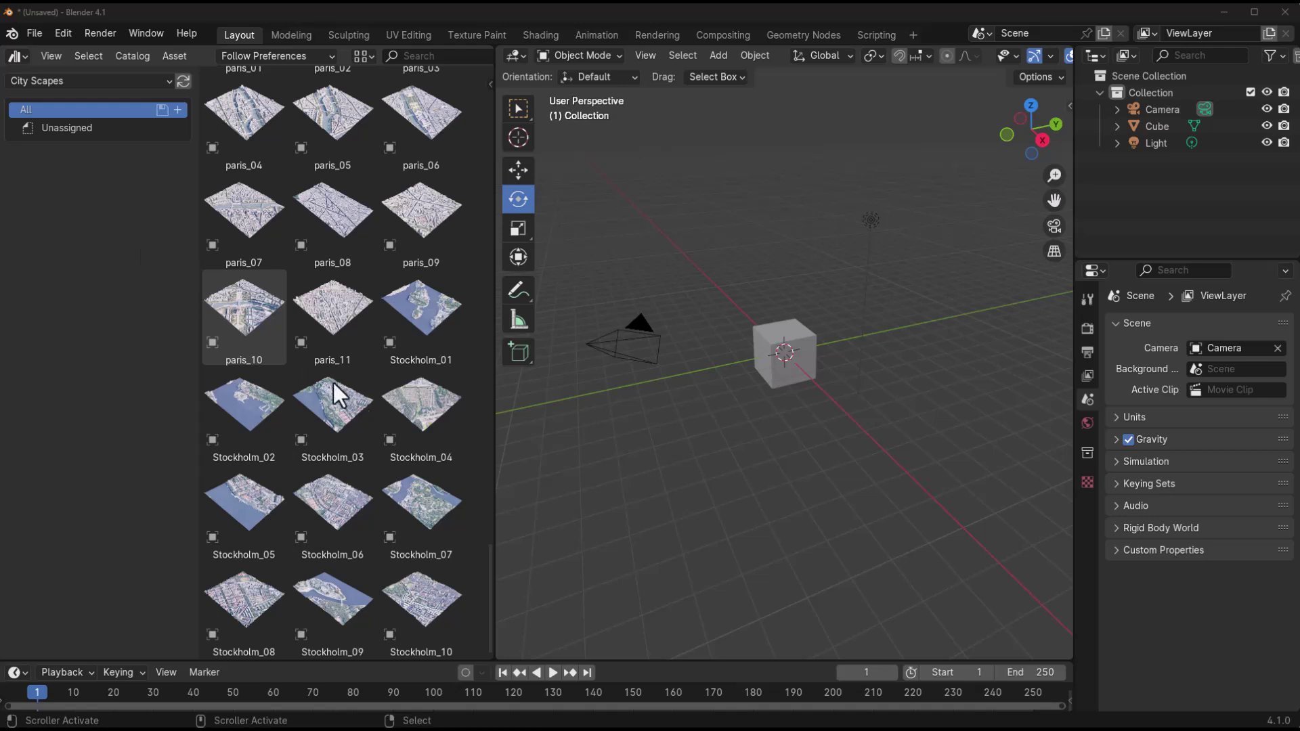
Delete the default cube and drop the new_york_02 city tile into the scene
scroll(415, 442, up, 10)
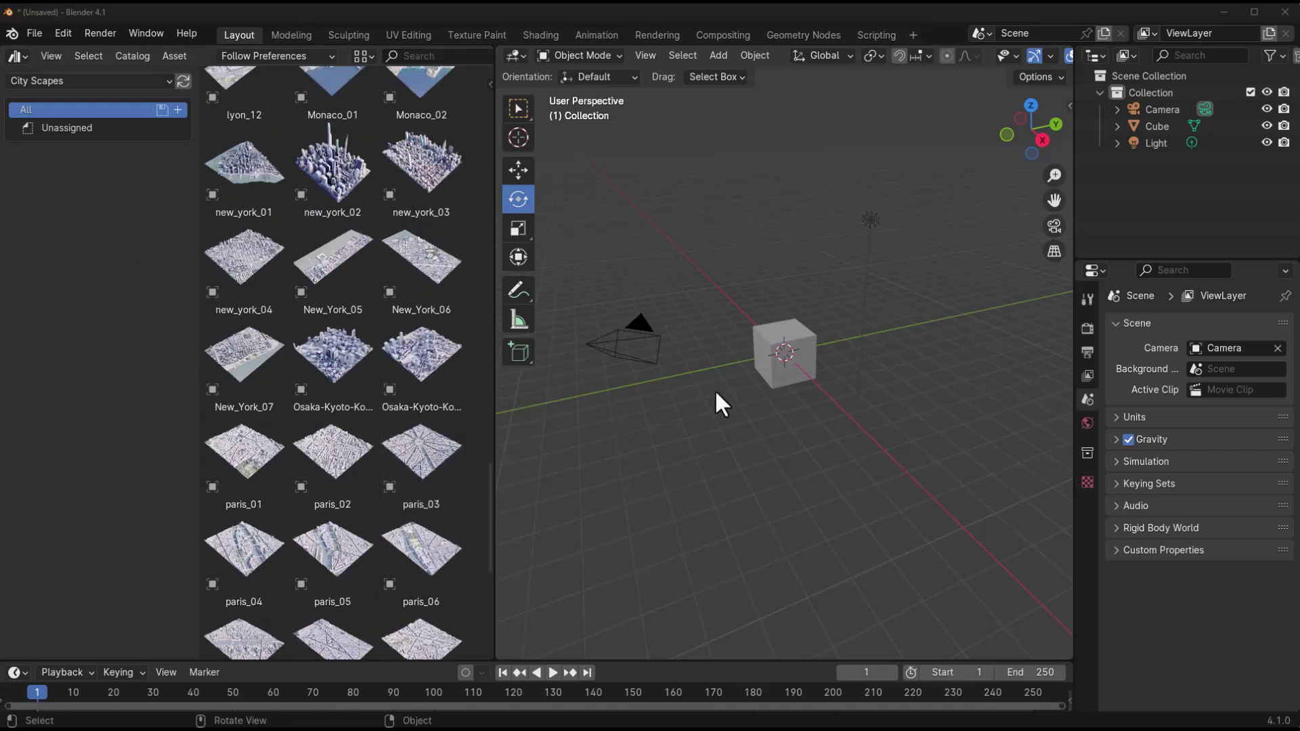
click(771, 375)
key(Delete)
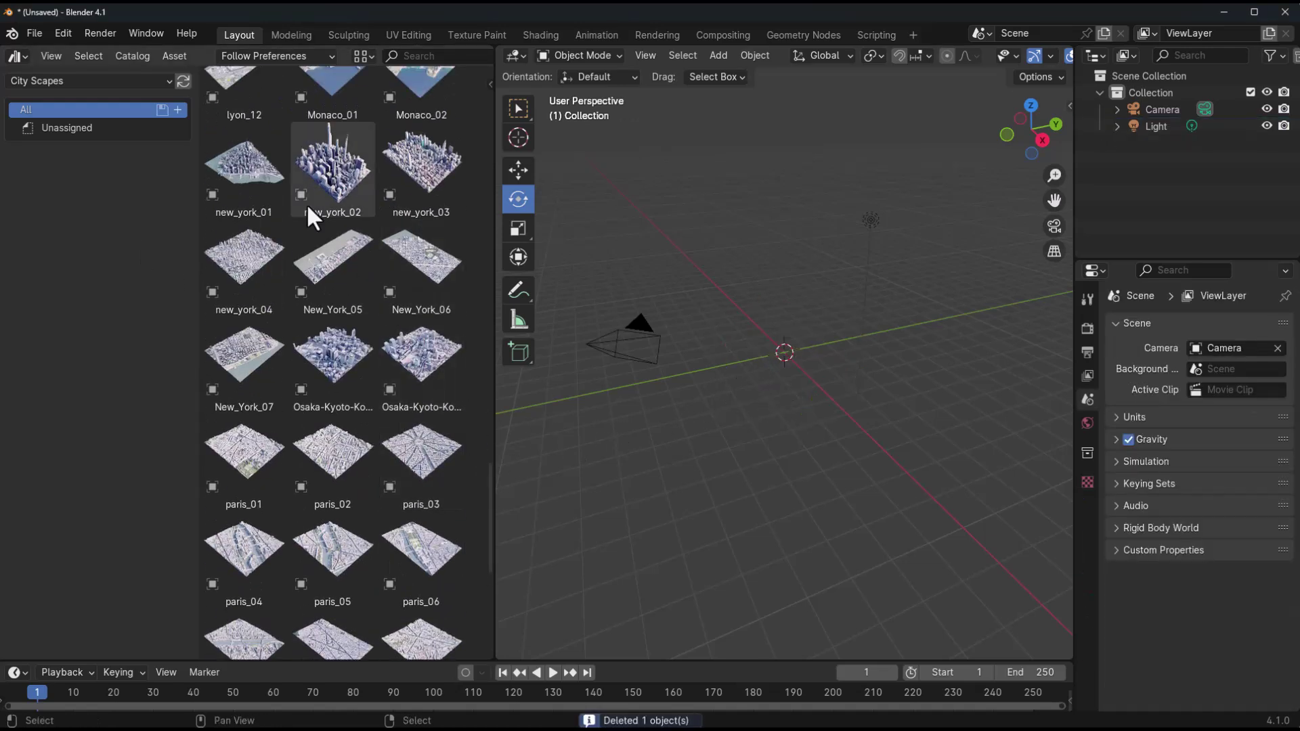
drag(350, 202, 789, 355)
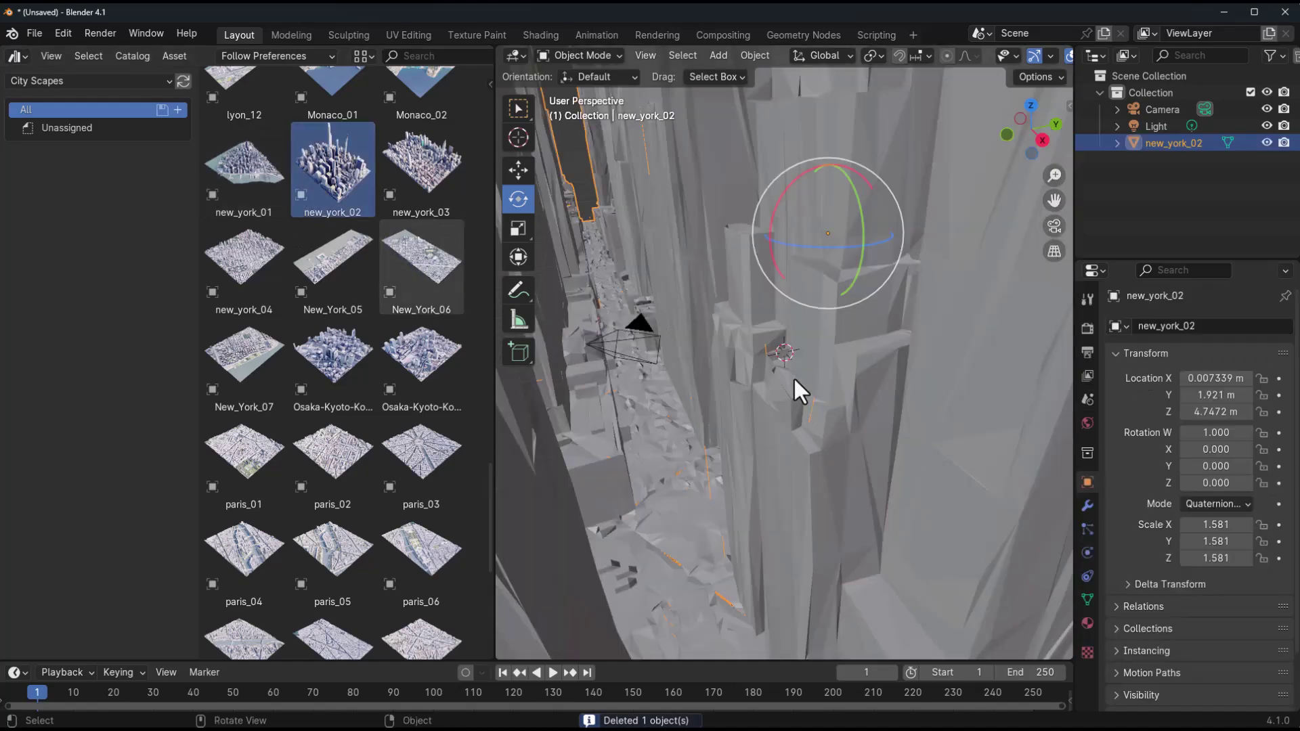
Enlarge the 3D view and inspect the New York mesh in Edit Mode, then return to Object Mode
middle_drag(722, 407, 749, 454)
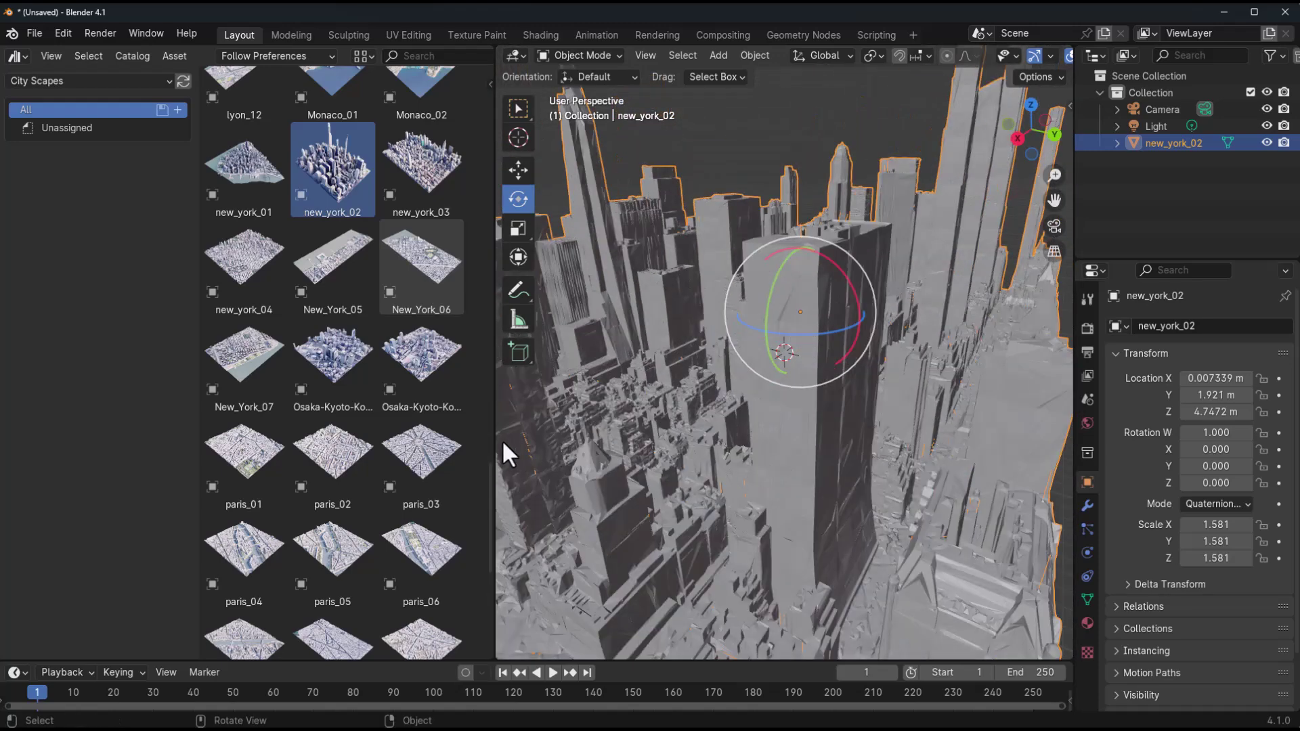
drag(491, 443, 355, 436)
scroll(515, 406, down, 5)
middle_drag(515, 407, 686, 479)
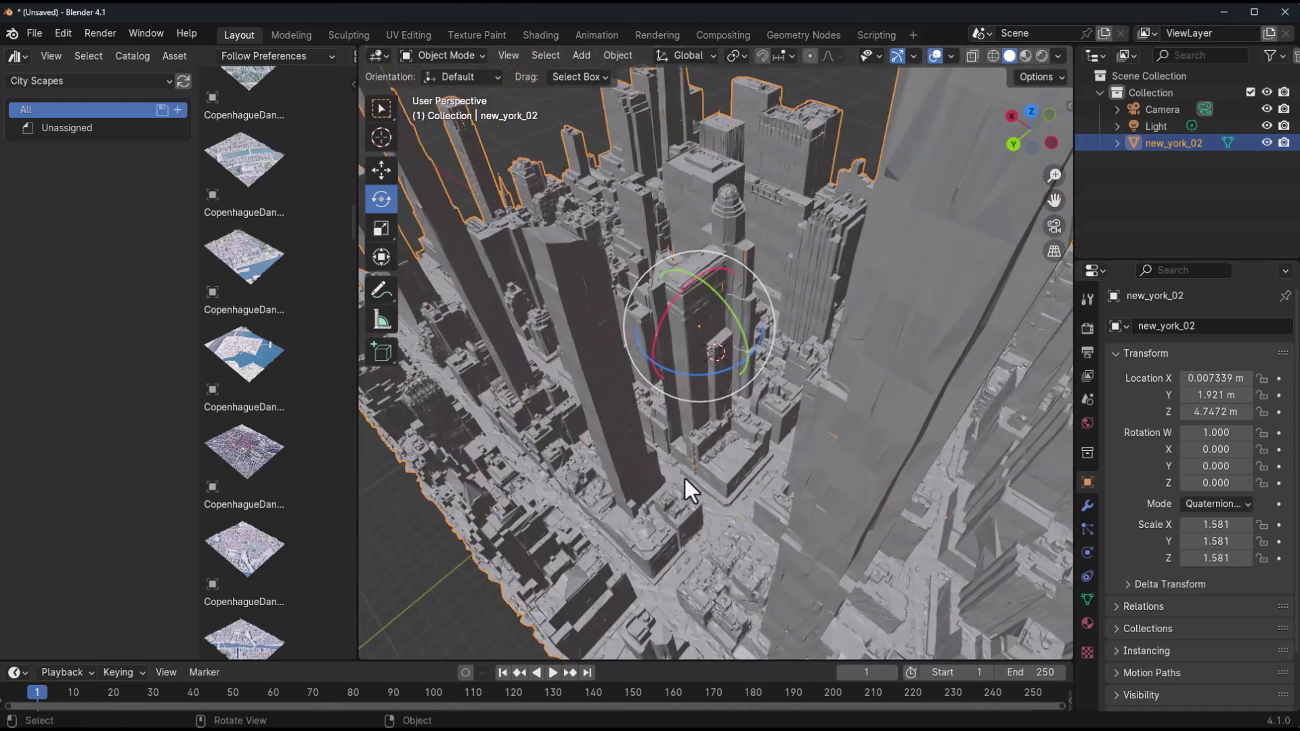
key(Tab)
scroll(765, 464, down, 3)
scroll(770, 451, up, 1)
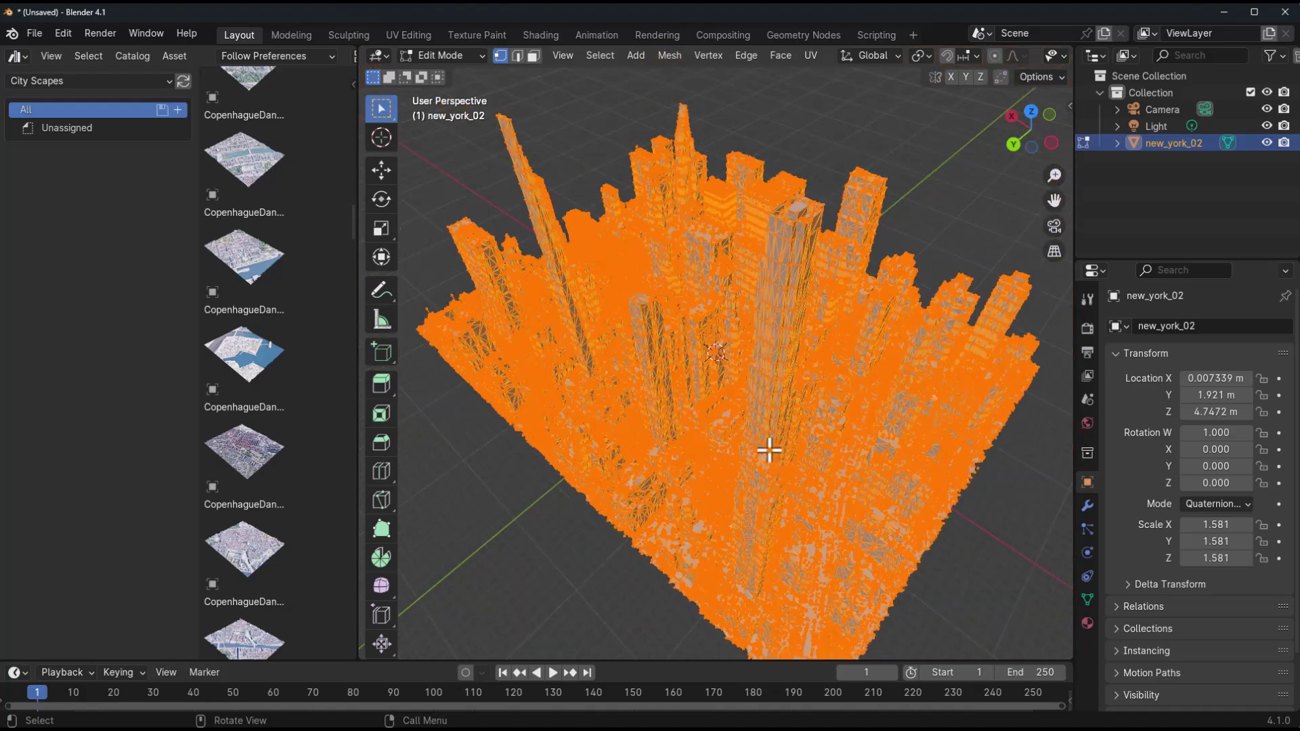
middle_drag(770, 450, 857, 422)
key(Tab)
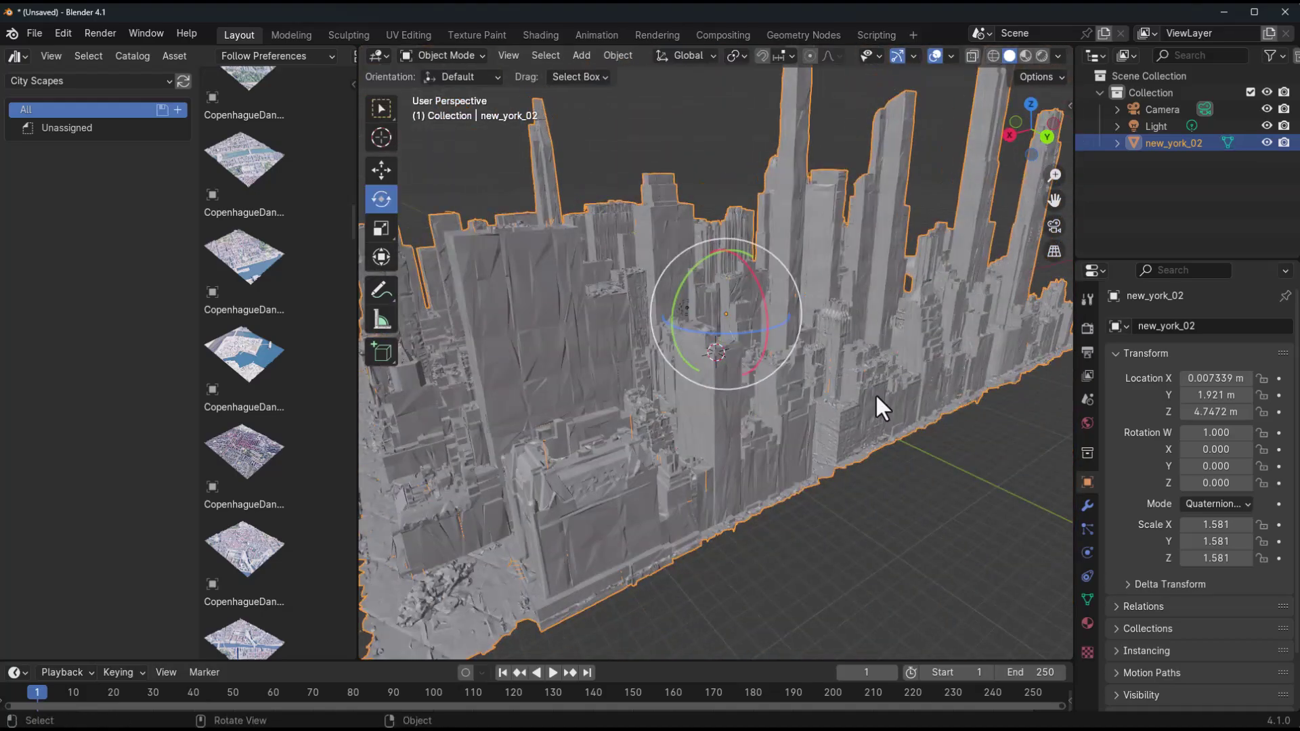
Set the render engine to Cycles, device to GPU Compute, and tick Viewport Denoise
click(1091, 328)
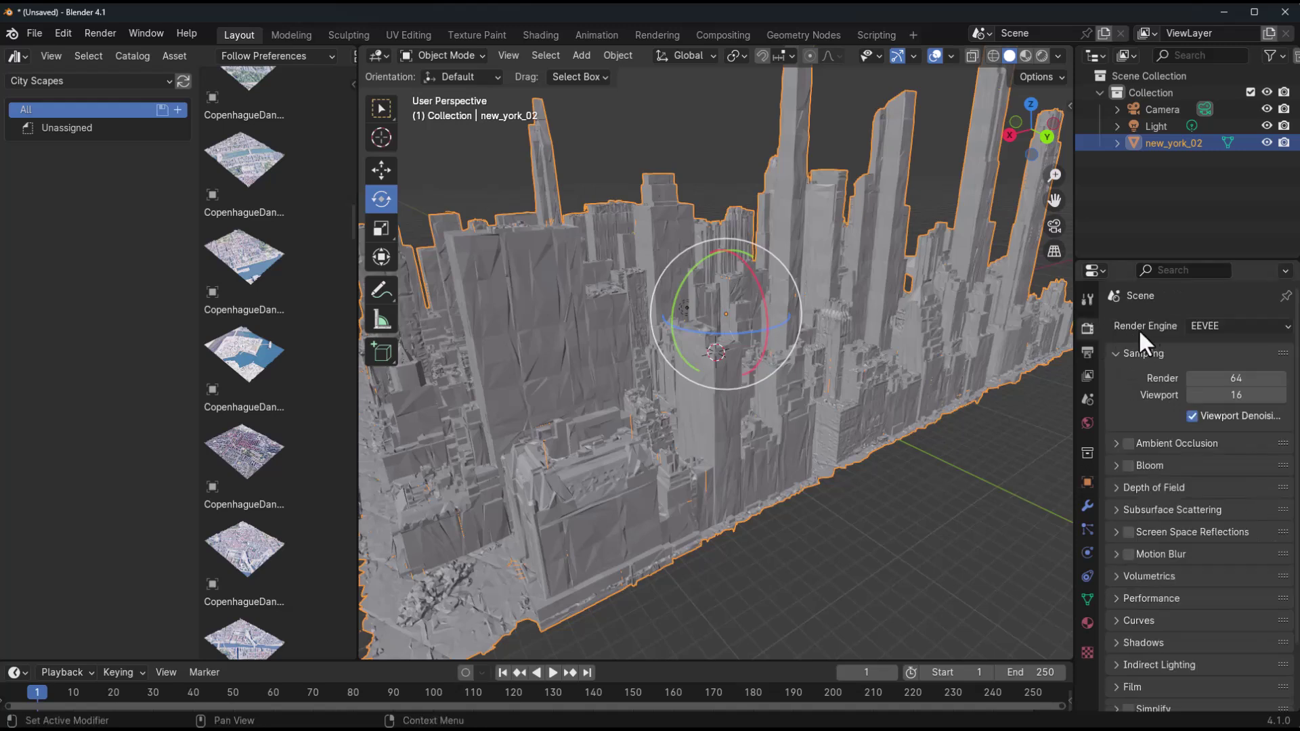
click(1199, 326)
click(1203, 359)
click(1209, 367)
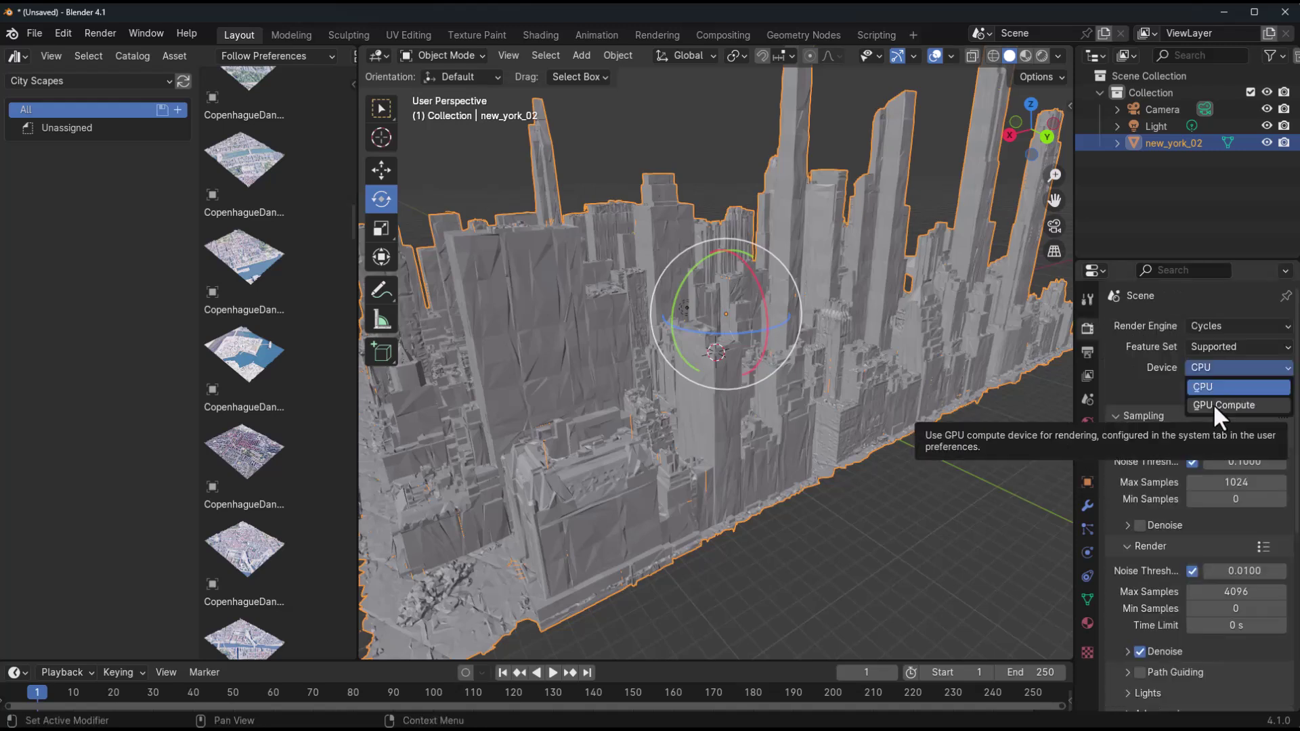
click(1213, 403)
click(1162, 531)
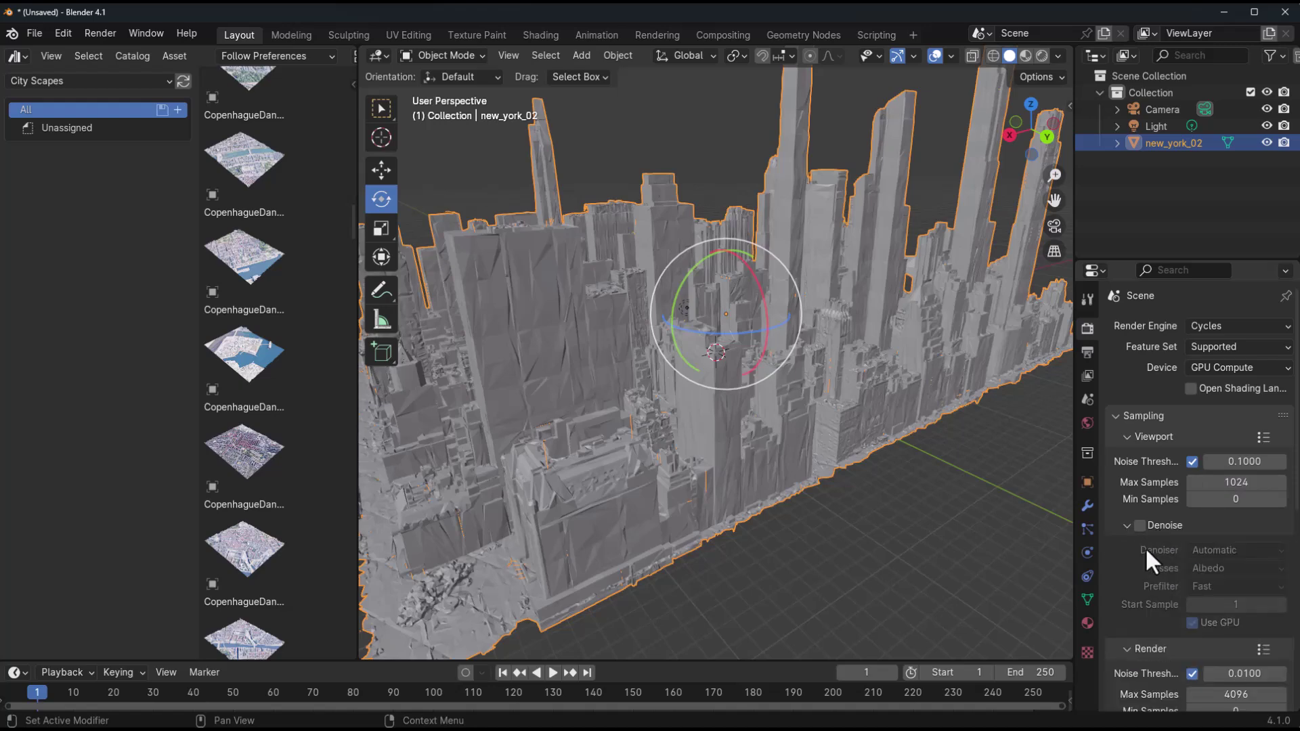
click(1140, 525)
scroll(613, 442, down, 5)
middle_drag(614, 442, 573, 453)
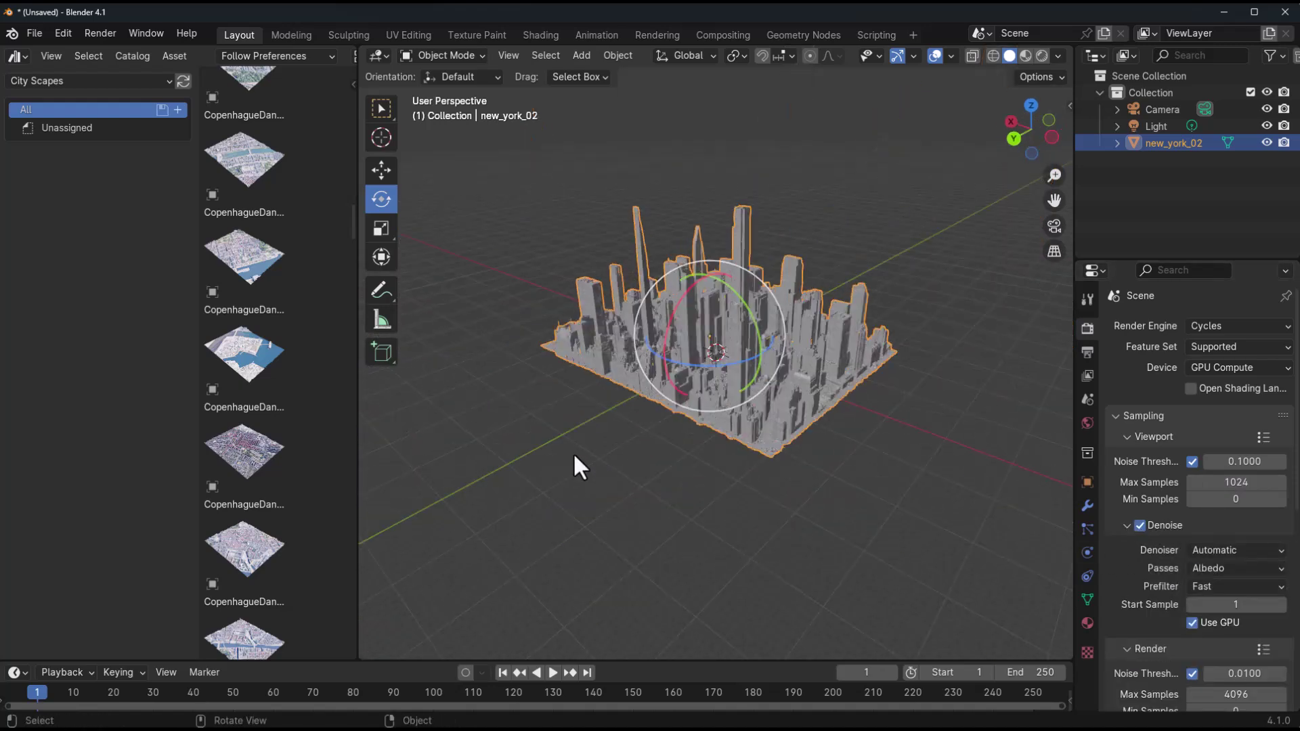
scroll(573, 453, up, 3)
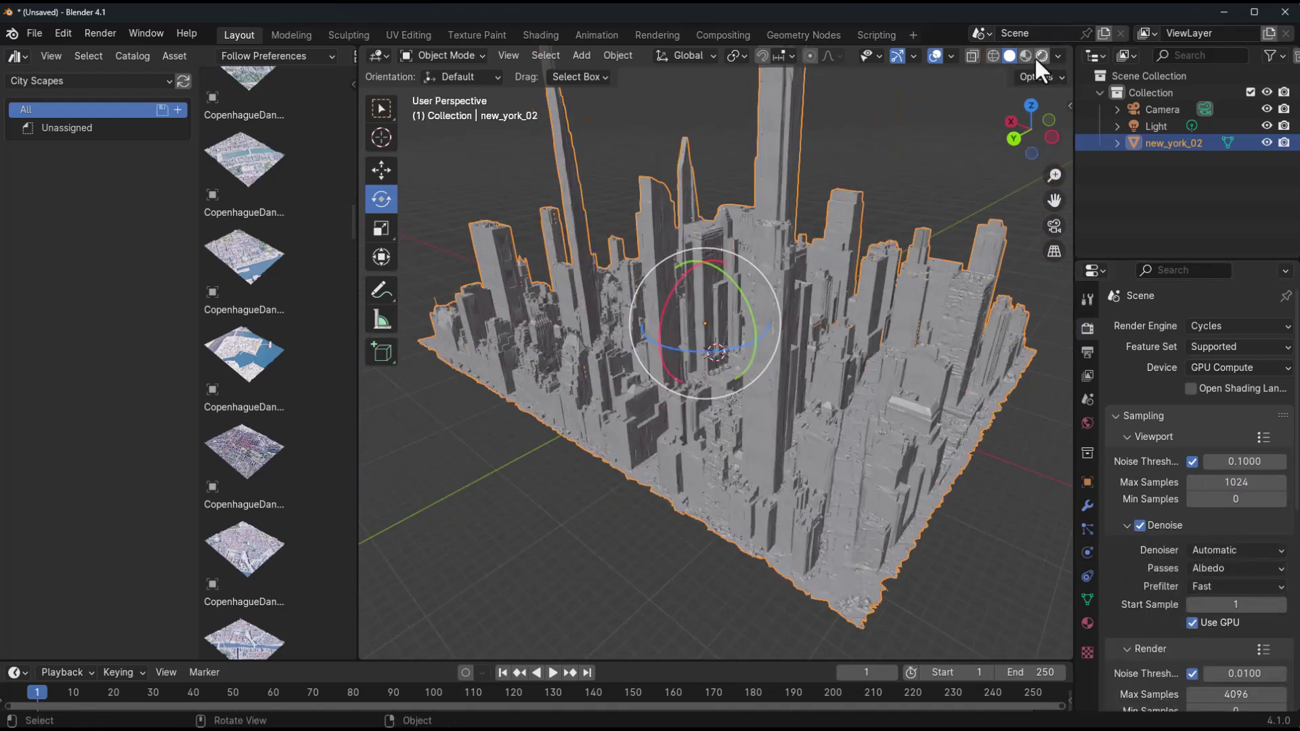
Switch the viewport to Rendered shading and deselect the New York tile
click(1036, 56)
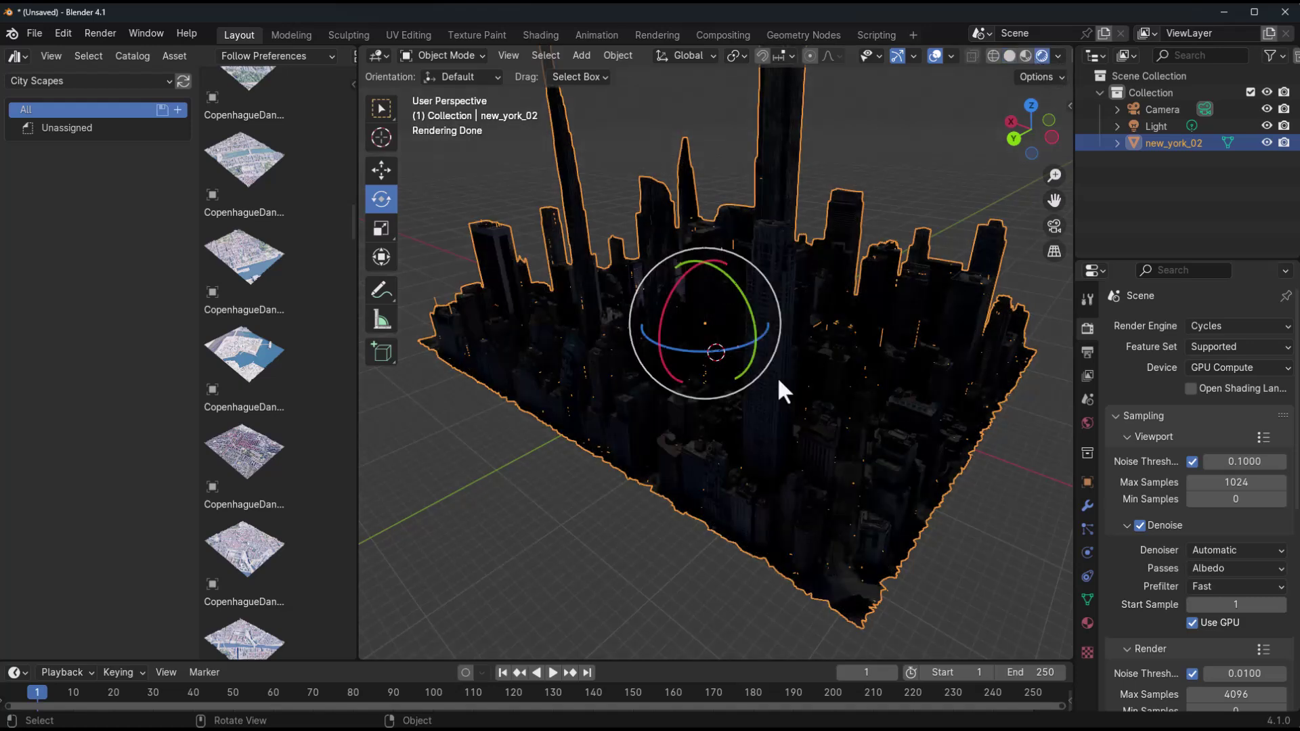
scroll(778, 377, down, 4)
click(763, 502)
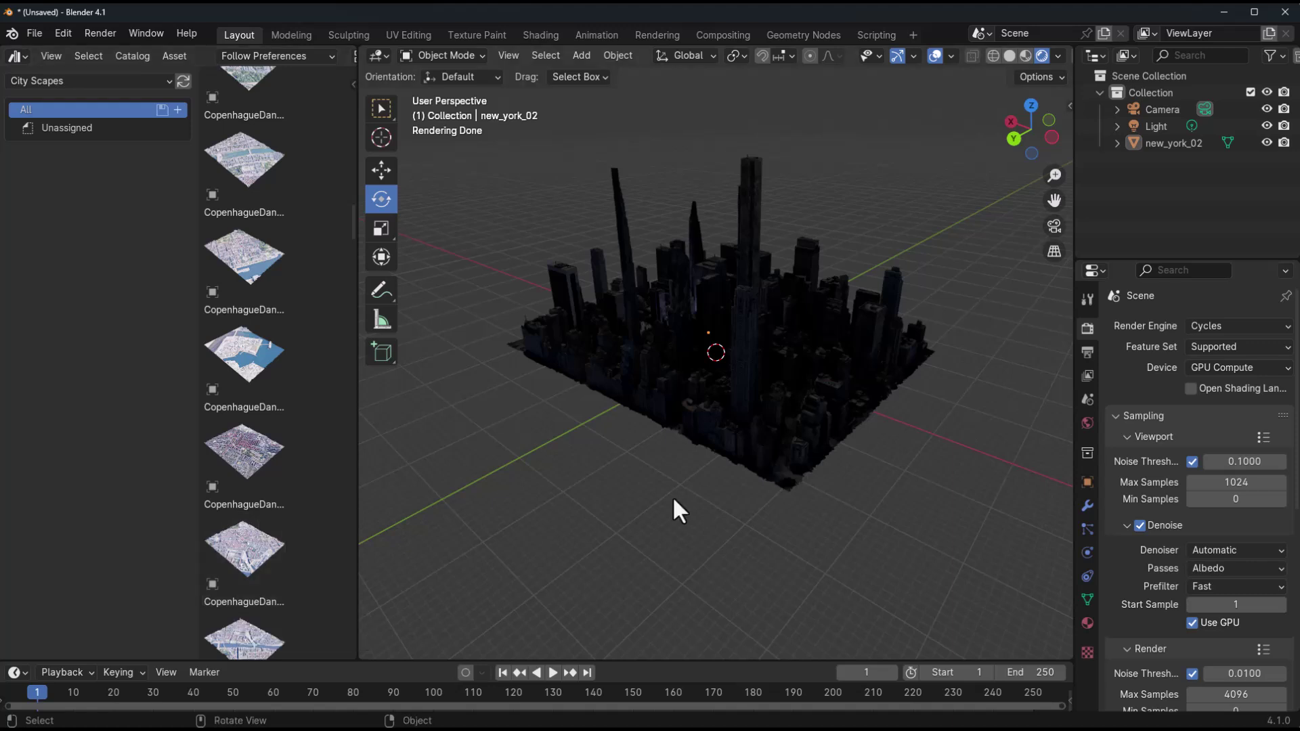
Raise the scene light along Z, about 11.41 m above the skyline
click(1155, 126)
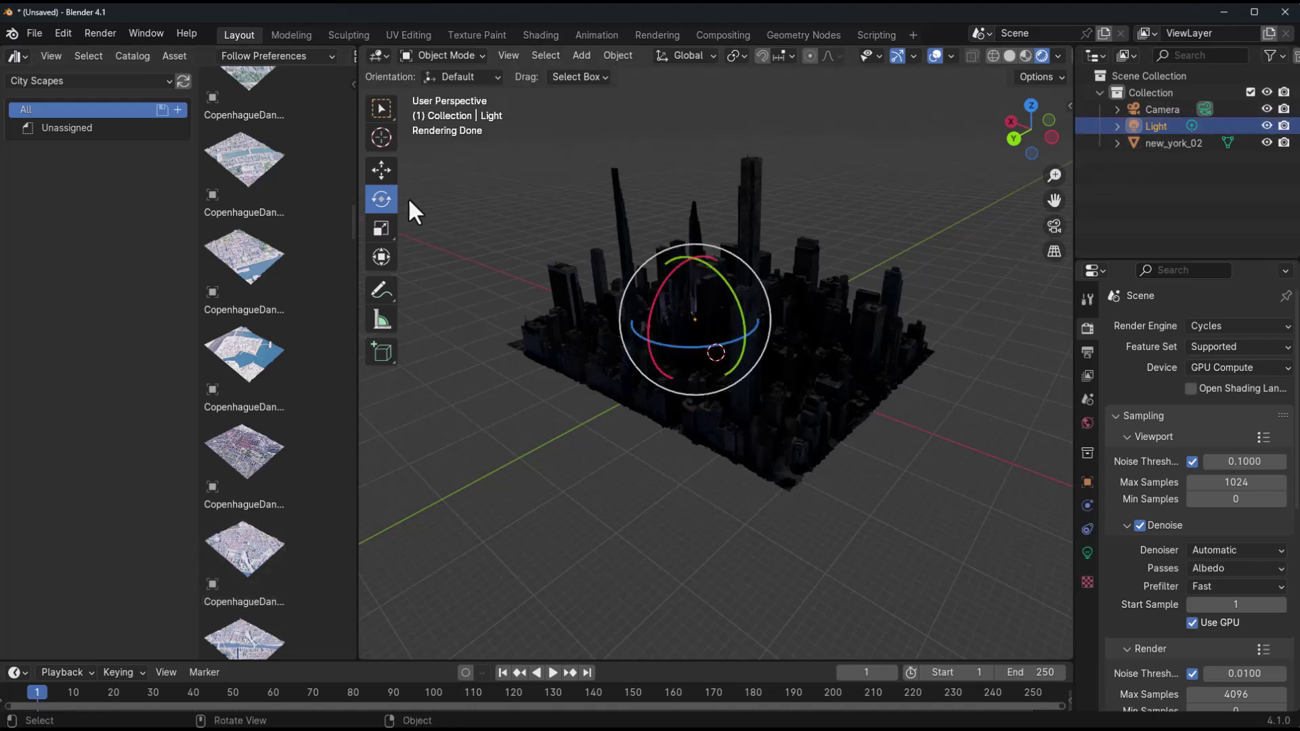
click(383, 171)
drag(694, 254, 695, 149)
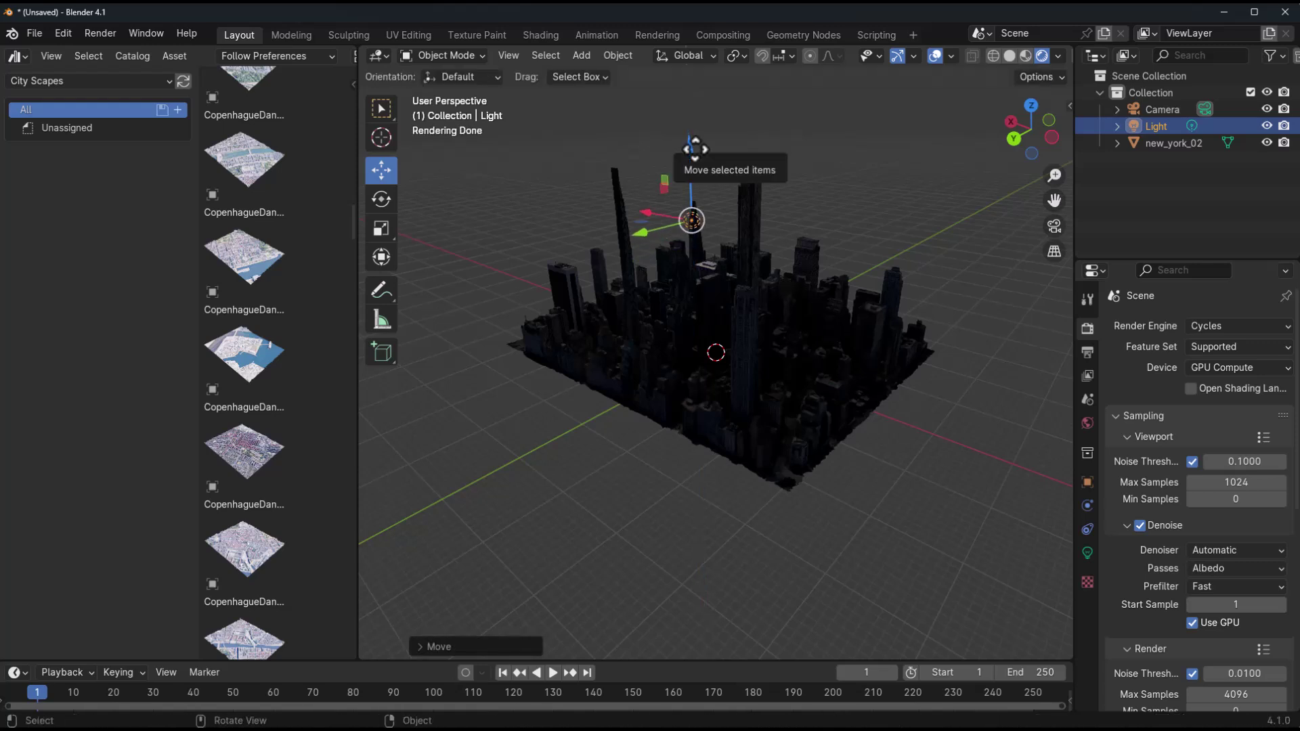
middle_drag(907, 416, 734, 499)
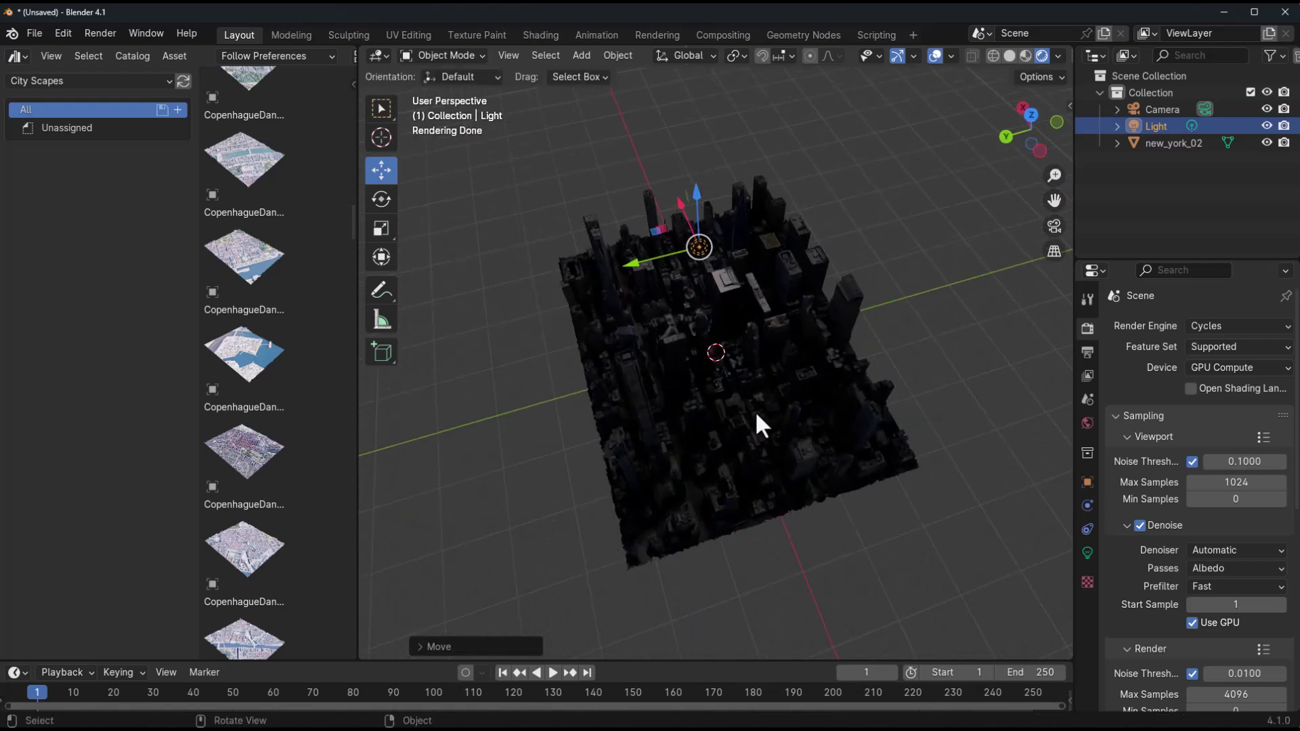
scroll(757, 411, up, 2)
middle_drag(757, 410, 806, 375)
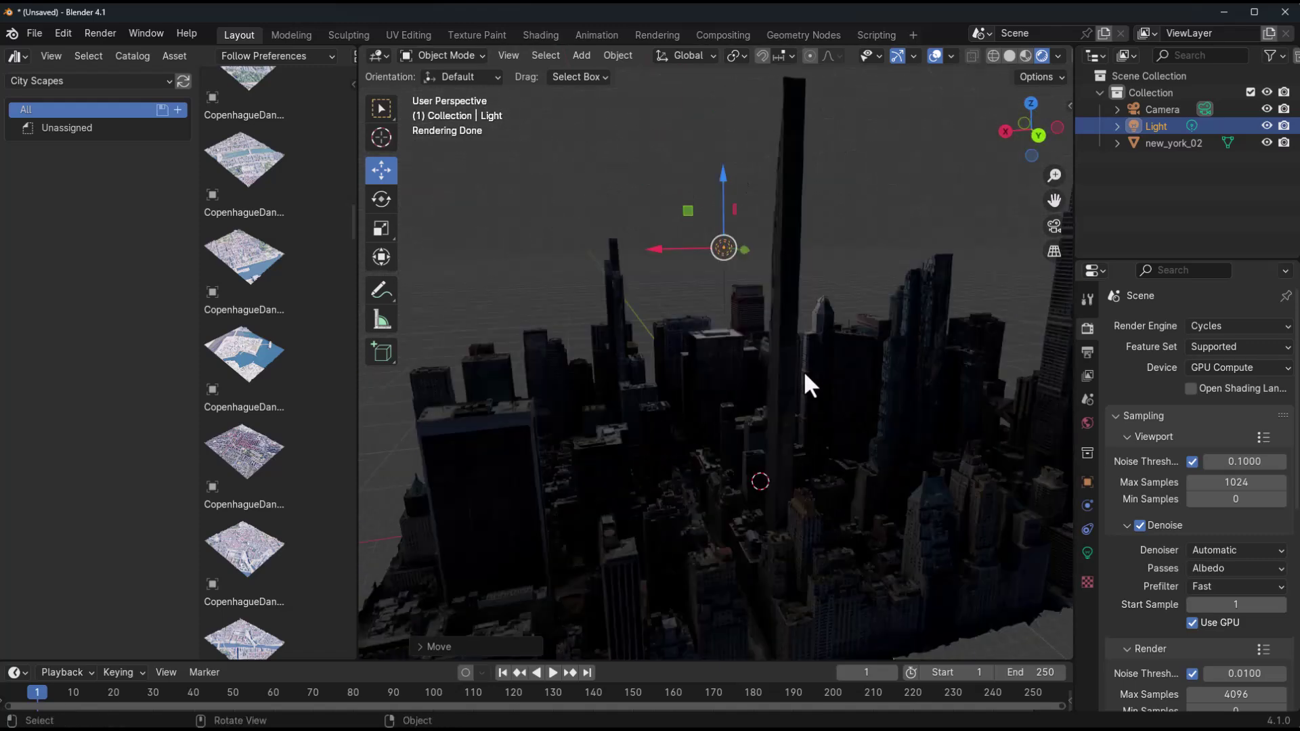
Change the light to a Sun lamp and set its strength to 5
click(1088, 553)
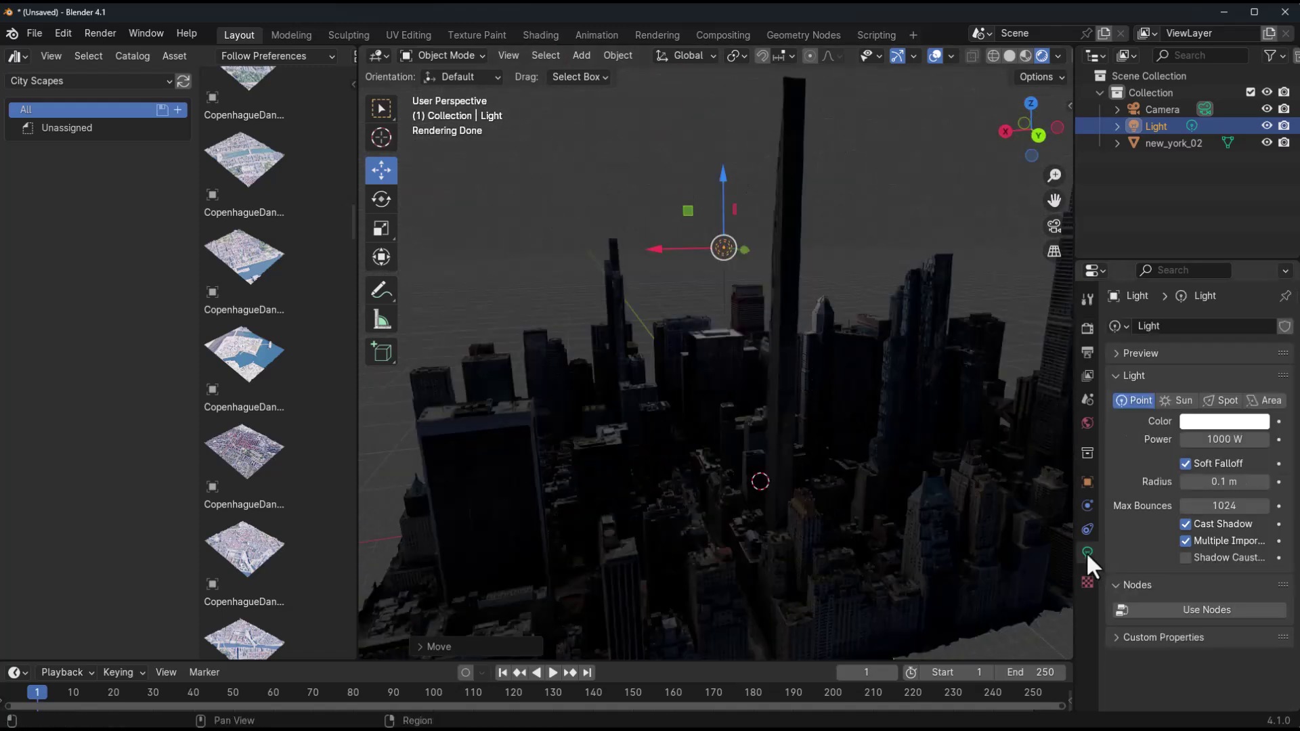
click(1181, 401)
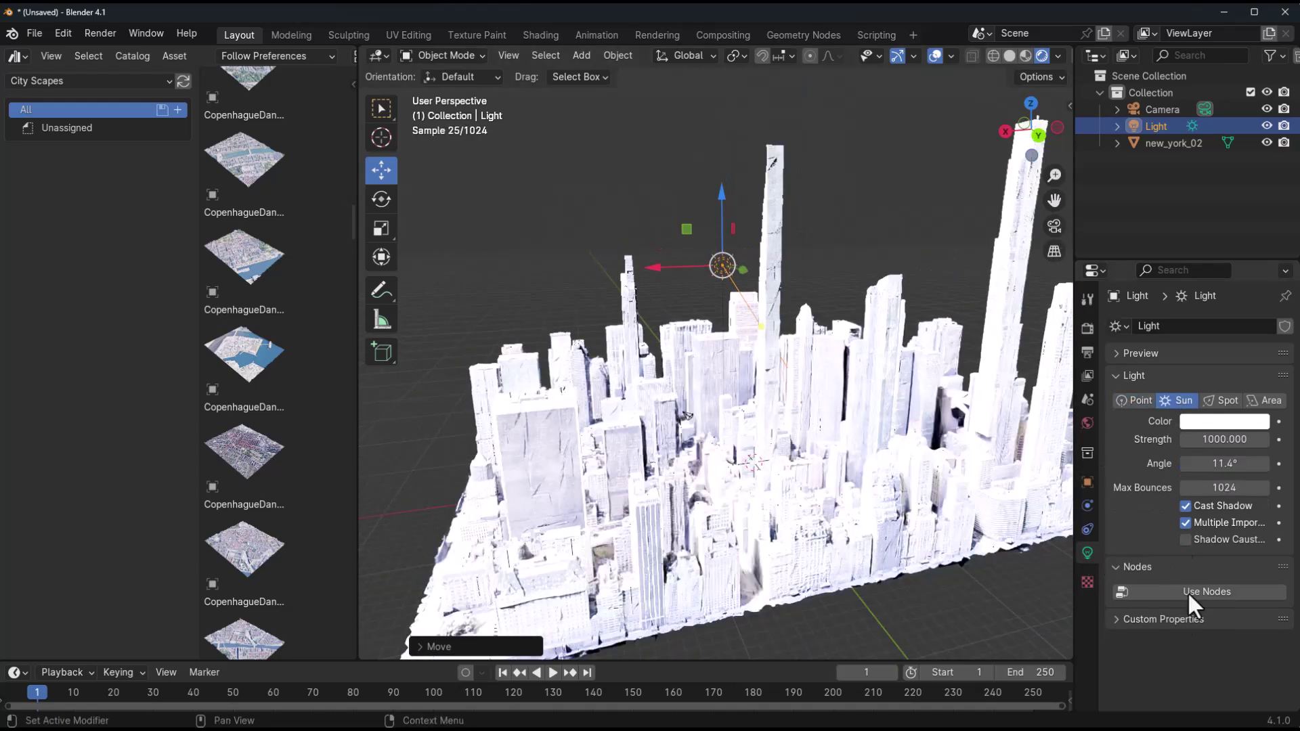
click(1226, 440)
text(10)
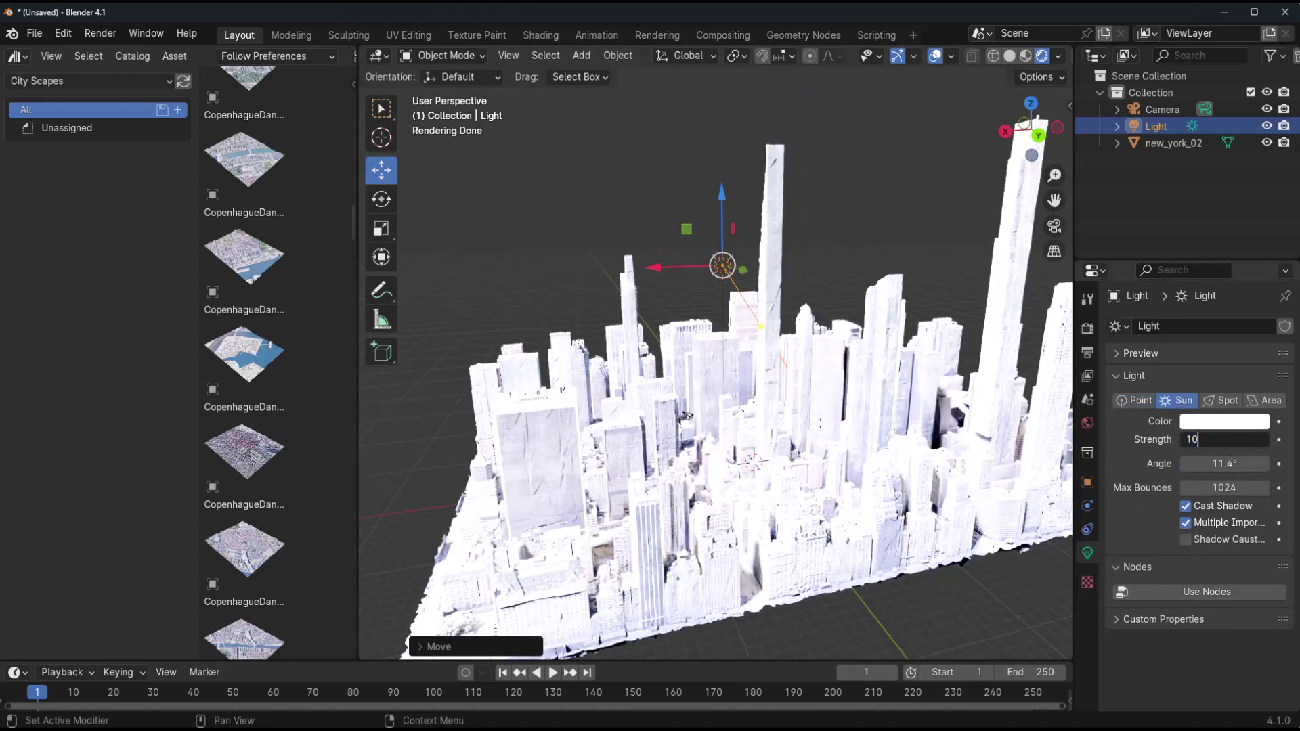
key(Return)
click(1217, 439)
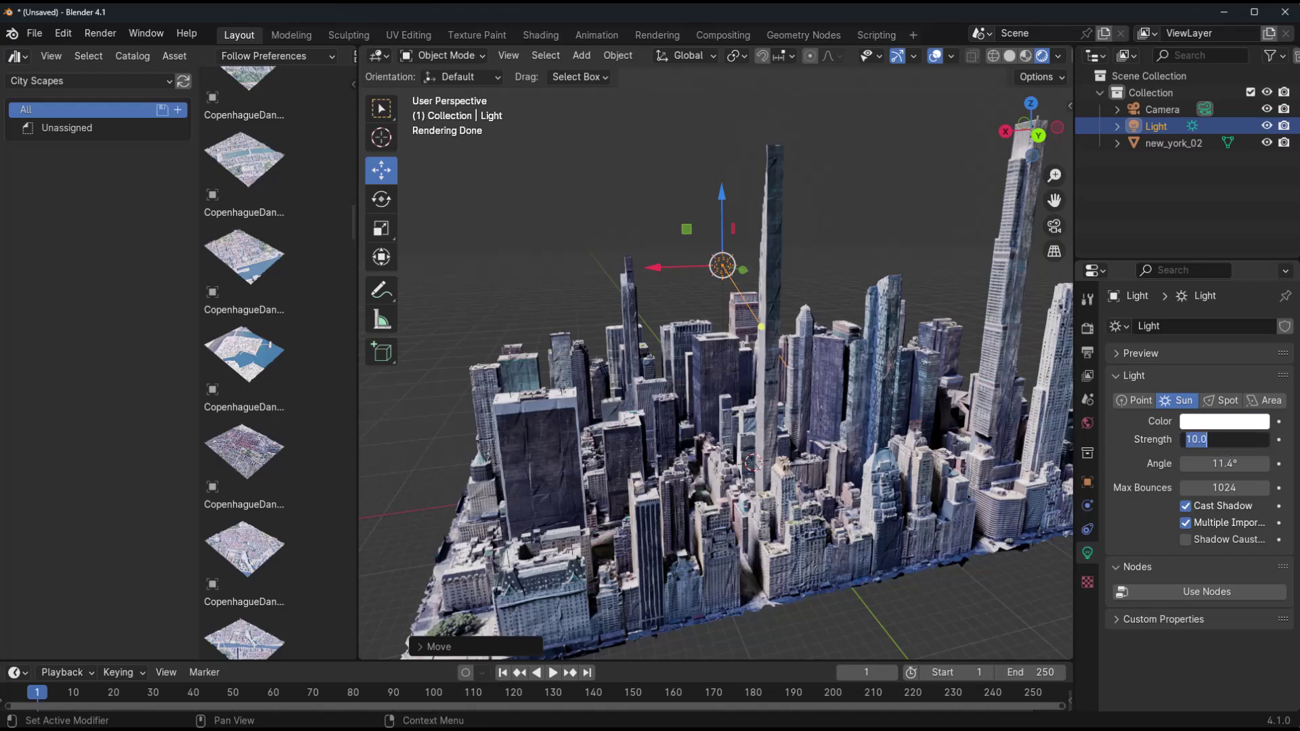
text(5)
key(Return)
middle_drag(833, 537, 705, 507)
Place the new_york_03 tile beside the existing new_york_02 tile
scroll(783, 483, down, 5)
scroll(287, 508, down, 4)
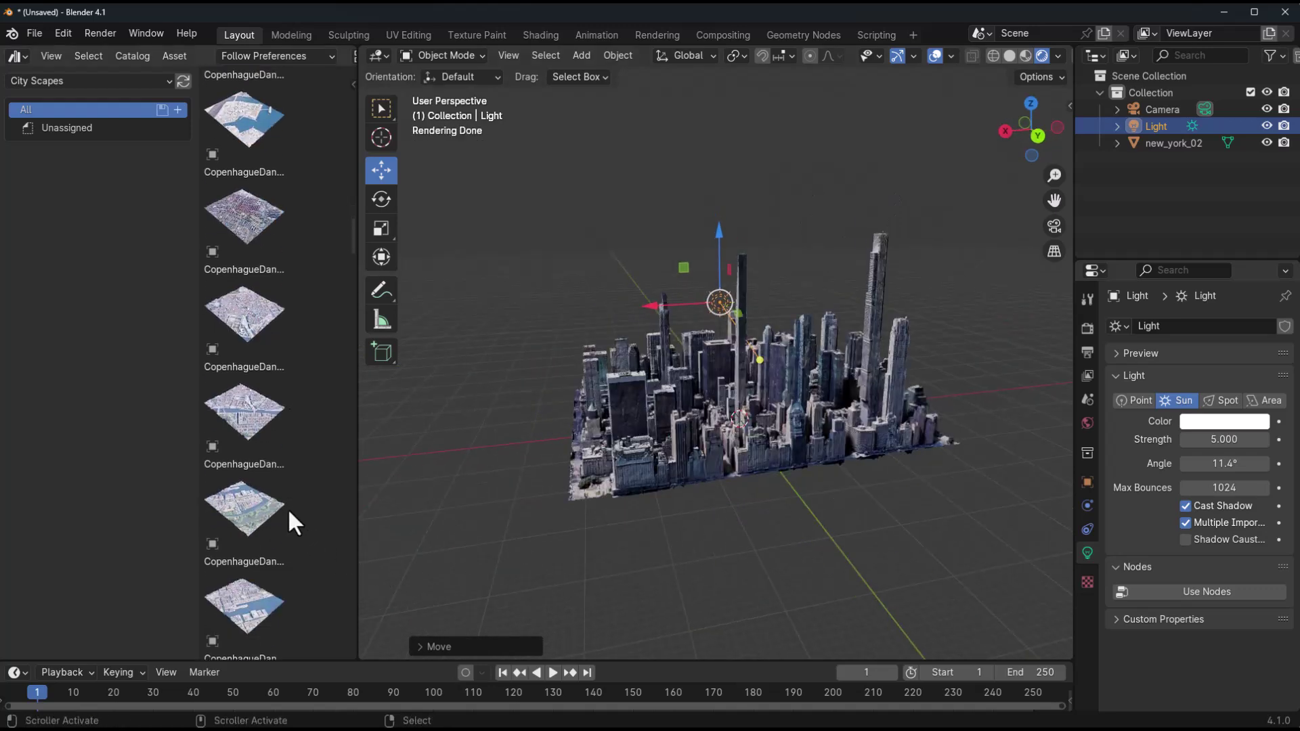
scroll(287, 508, down, 20)
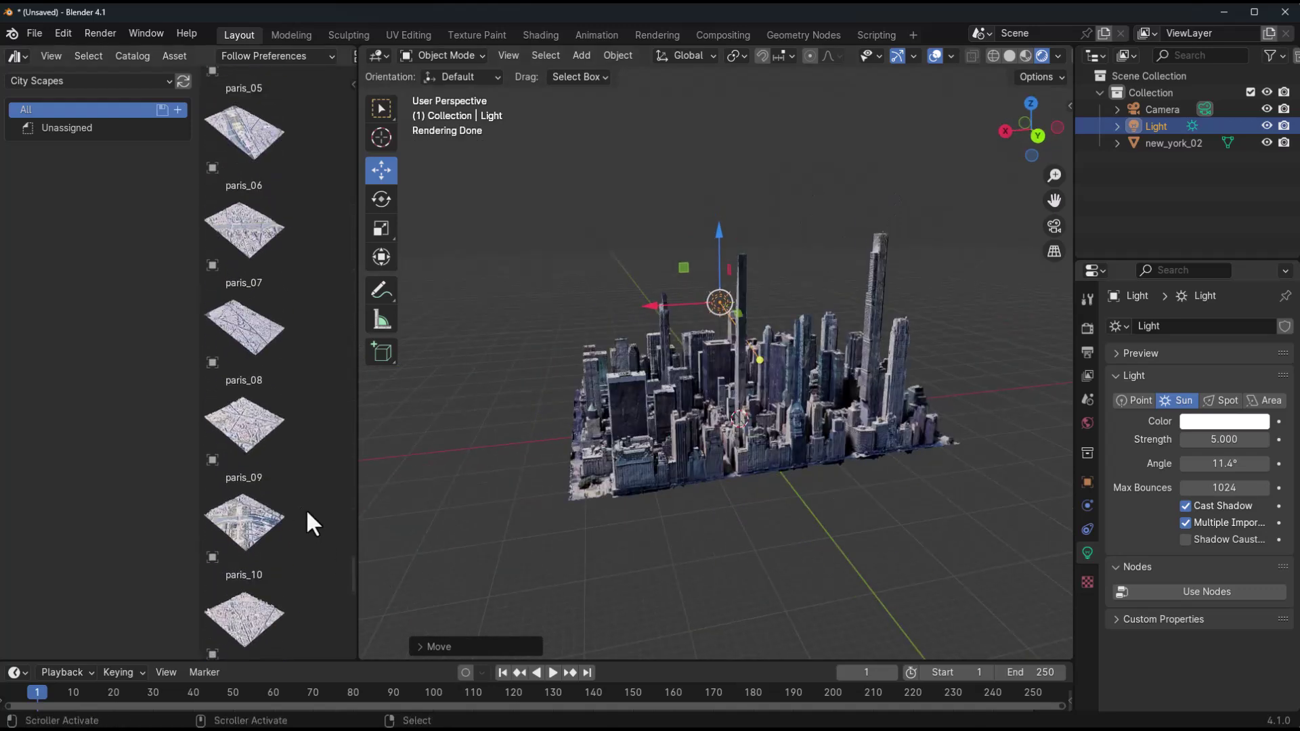
scroll(308, 501, up, 10)
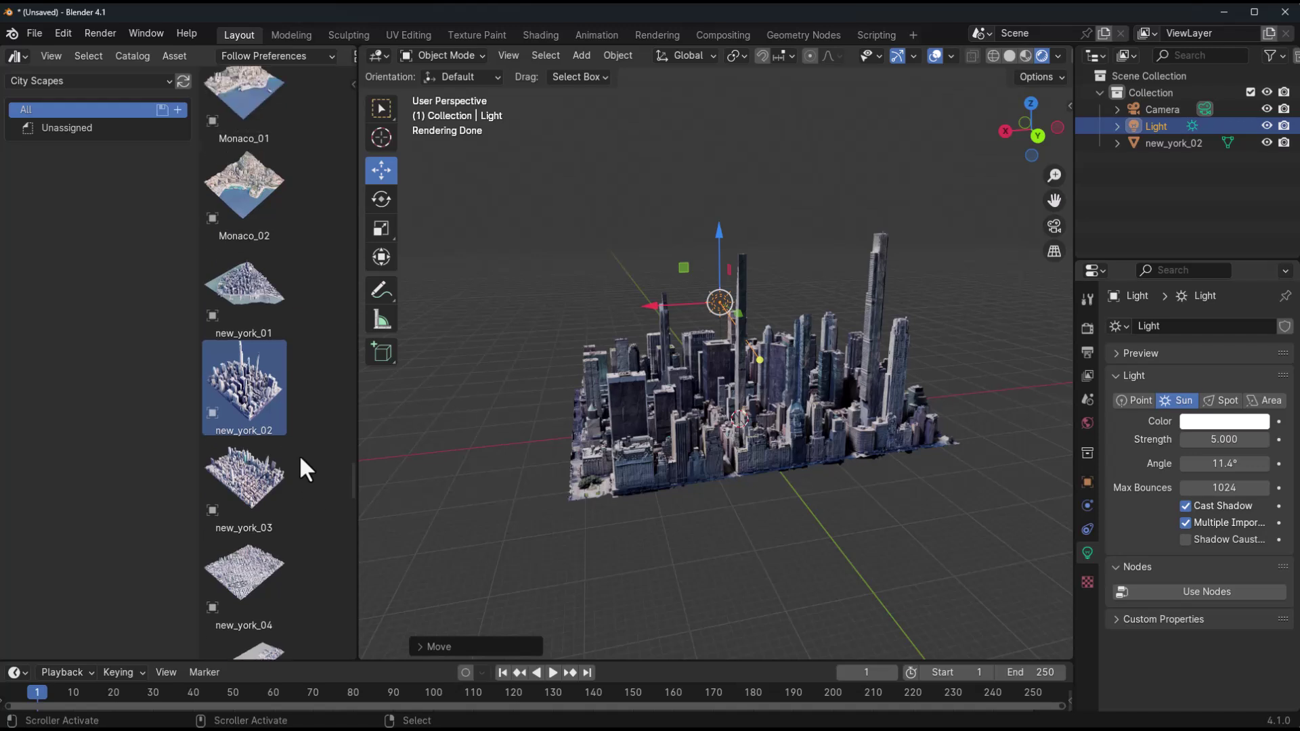
drag(239, 489, 982, 424)
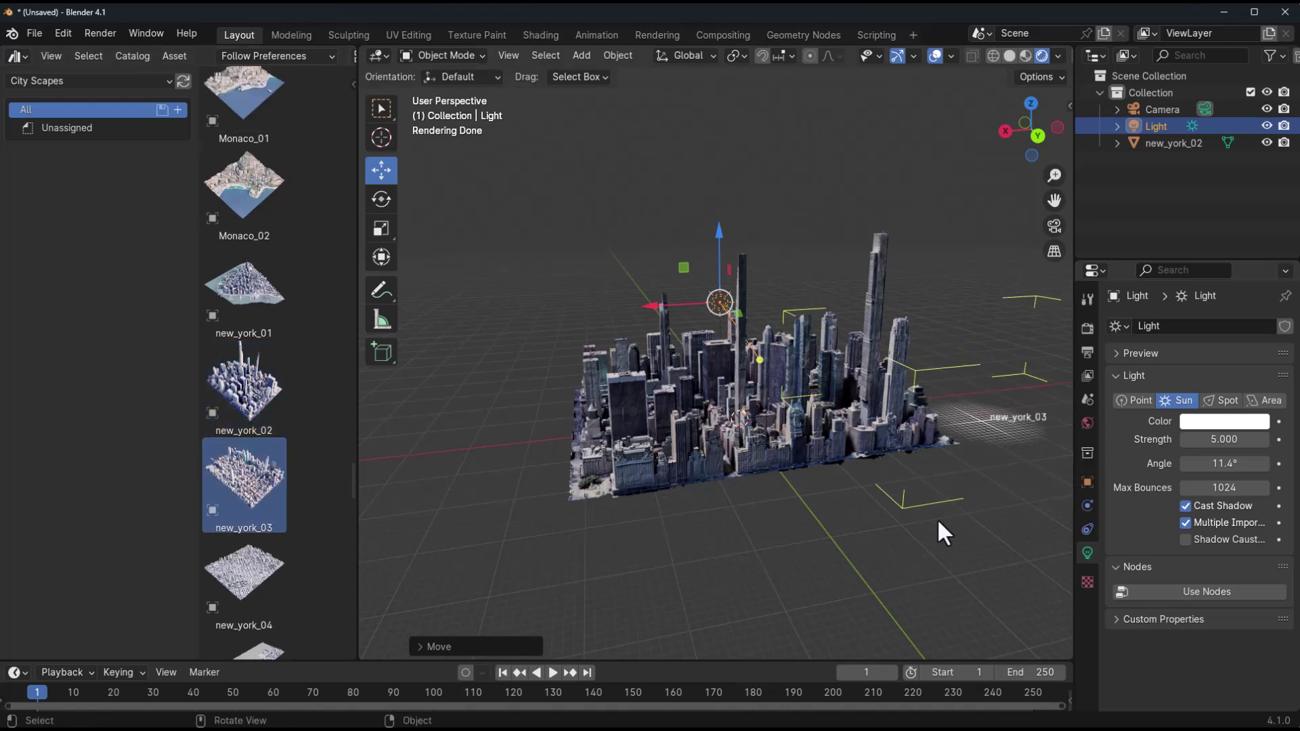
drag(938, 522, 939, 522)
Drop the LosAngeles_07 tile to the left of the city
scroll(267, 397, down, 15)
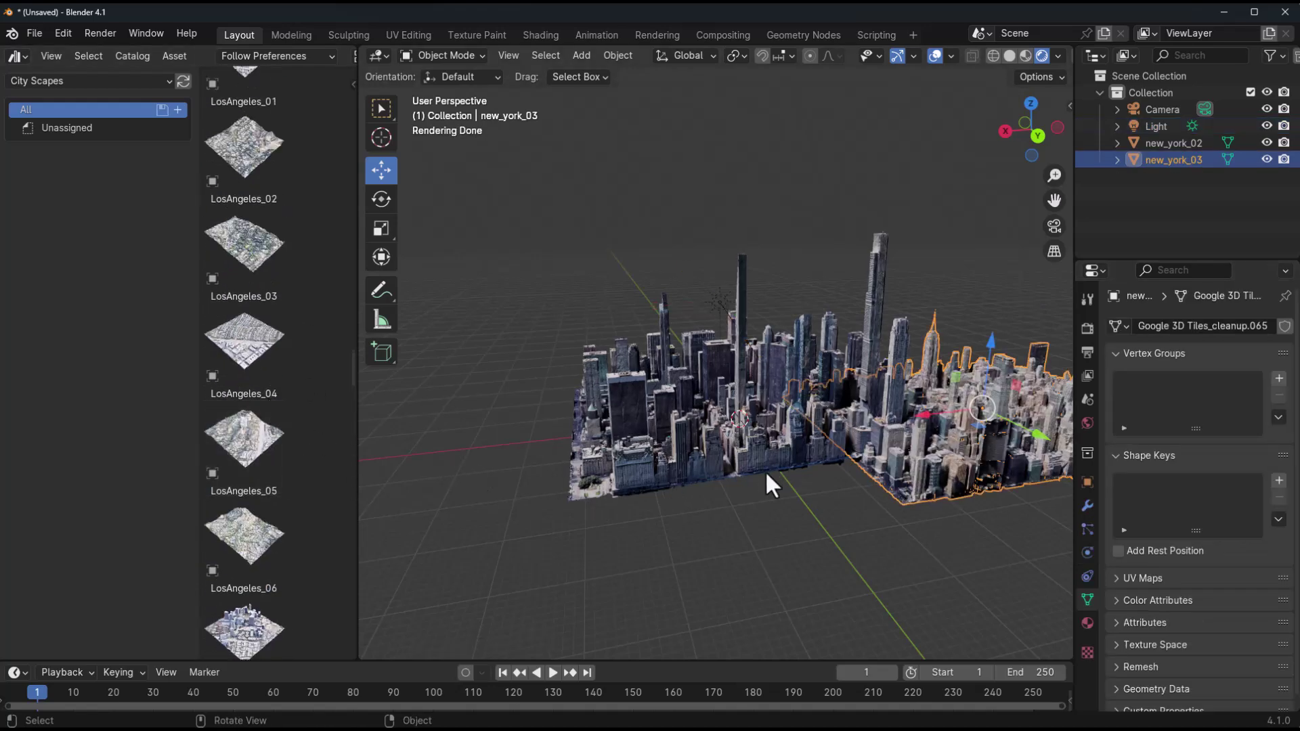
middle_drag(632, 516, 786, 508)
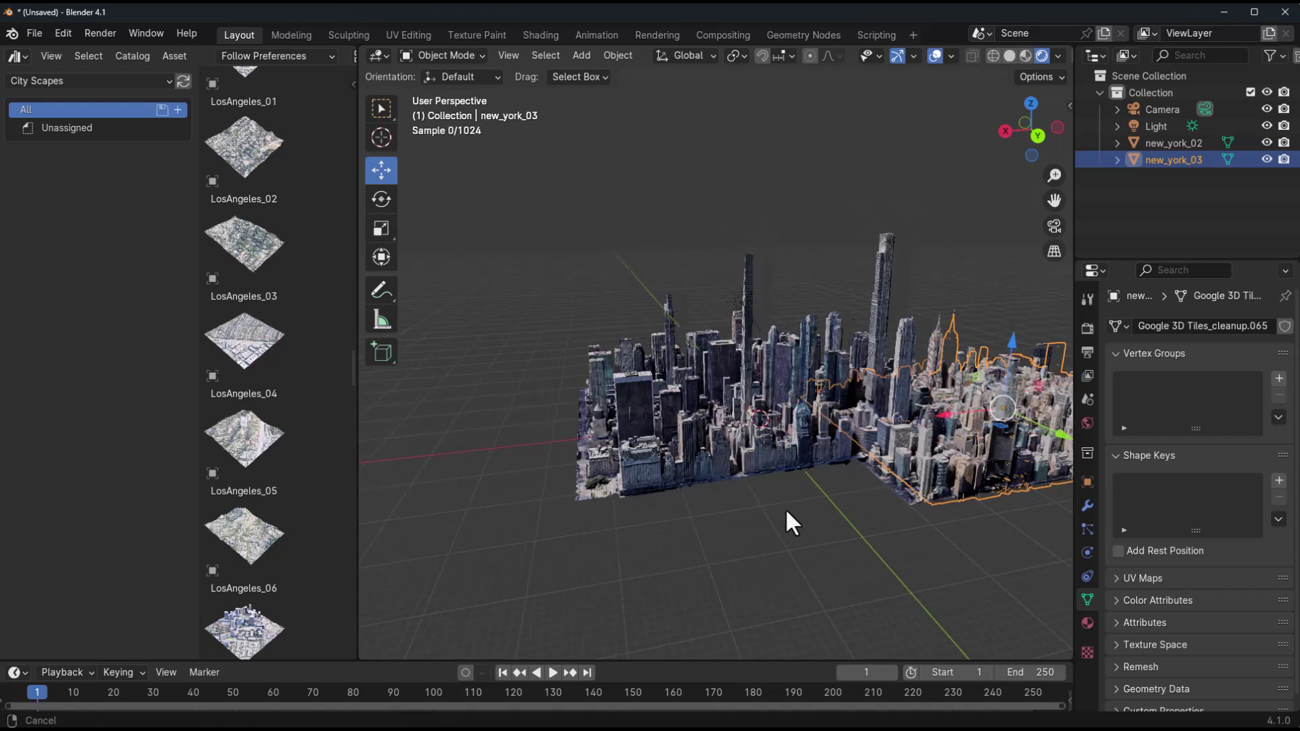
scroll(264, 514, down, 4)
drag(242, 513, 543, 406)
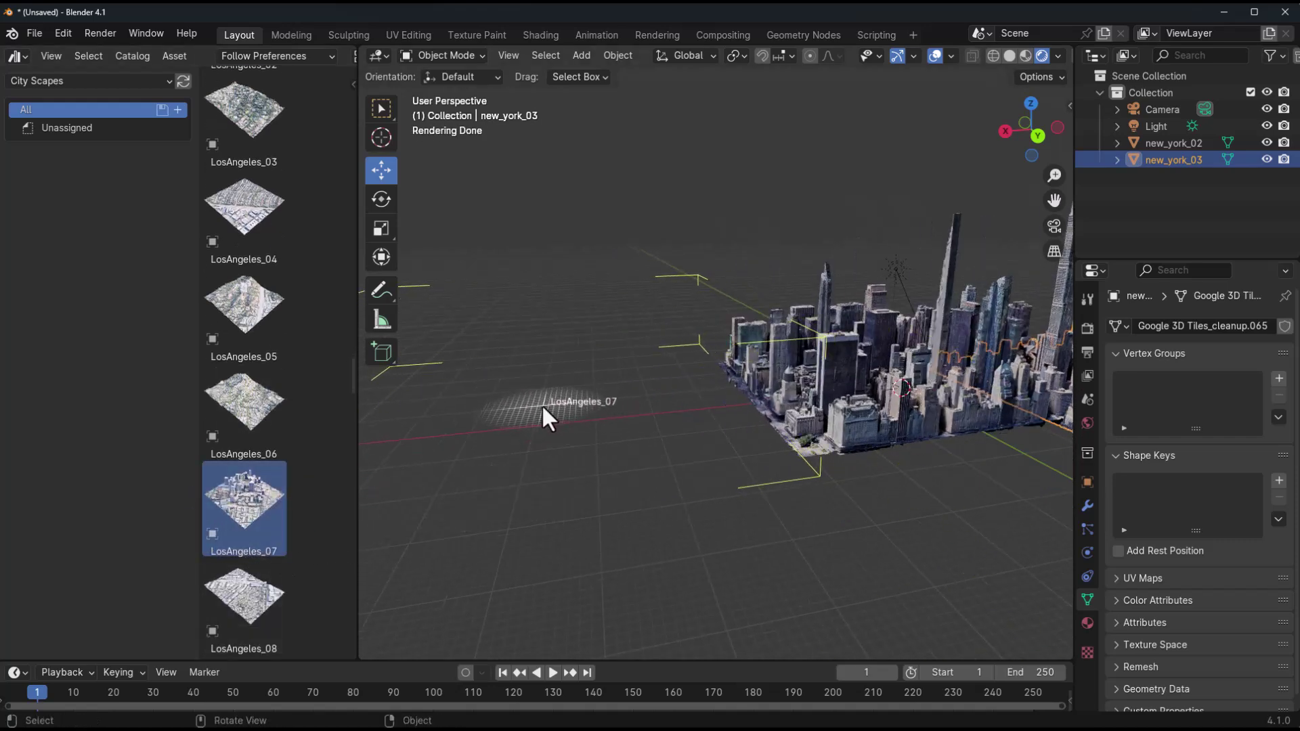
Drop LosAngeles_10 beside the existing blocks and delete the LosAngeles_05 tile
scroll(278, 428, down, 10)
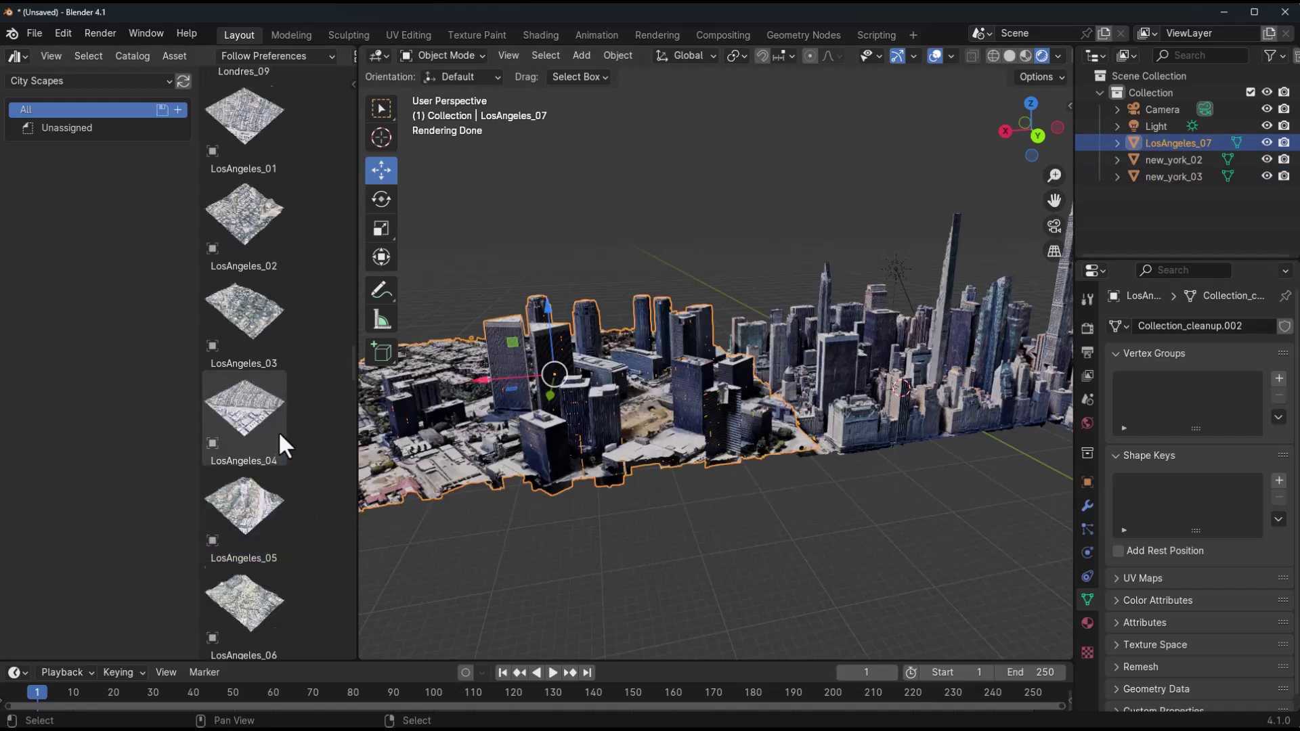
scroll(302, 427, up, 15)
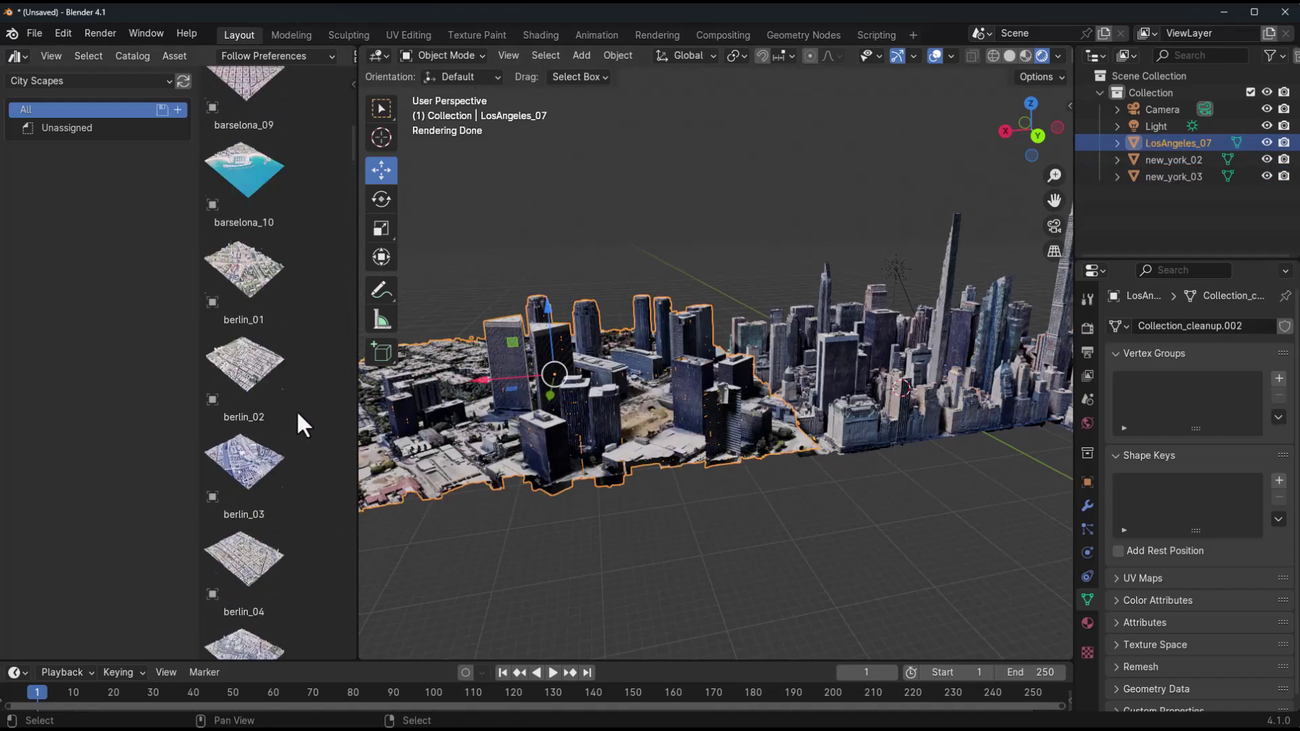
scroll(298, 427, down, 9)
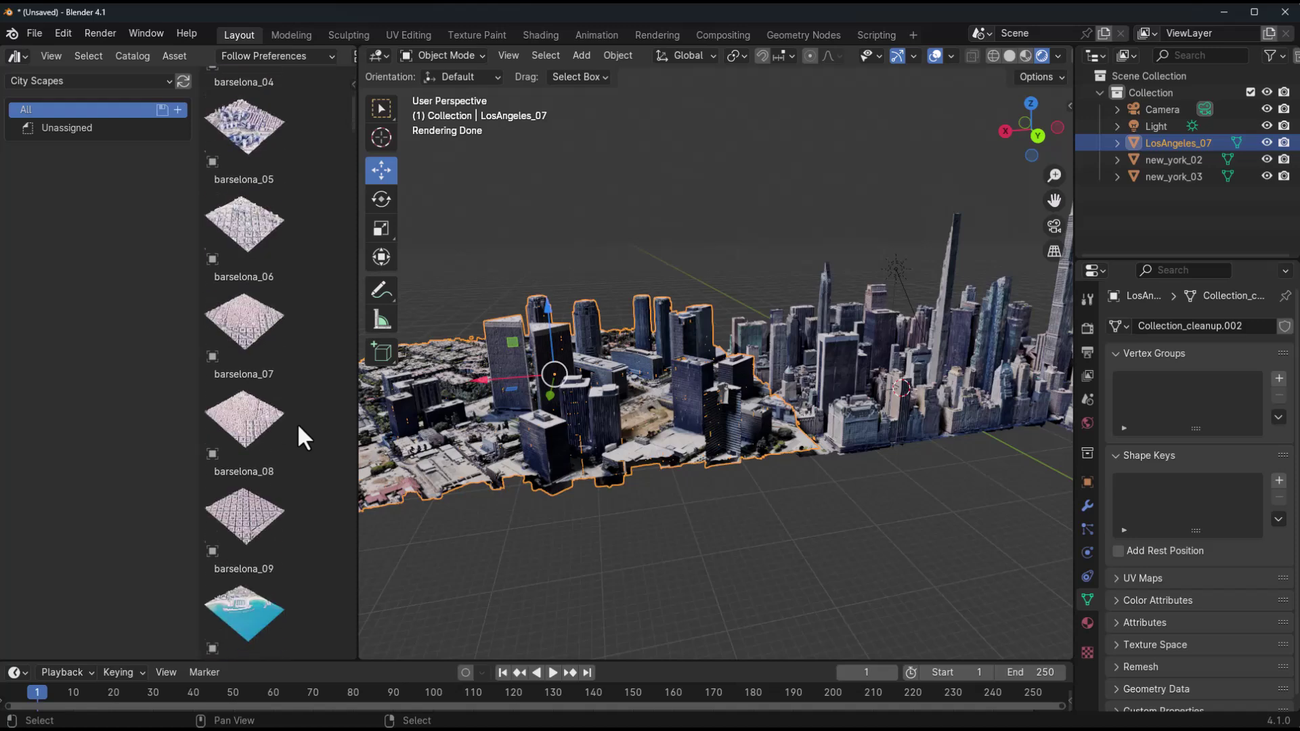
scroll(303, 439, down, 20)
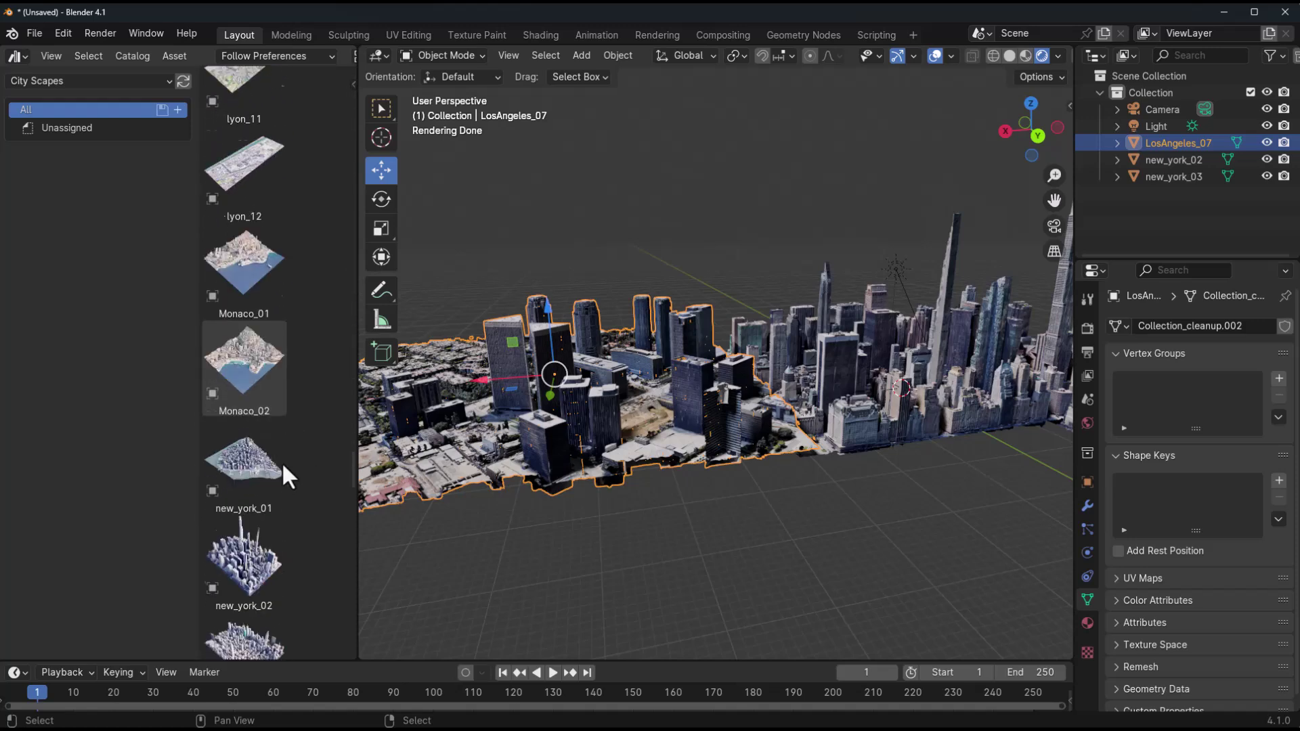
scroll(283, 447, up, 15)
drag(274, 467, 647, 301)
scroll(244, 338, up, 5)
drag(243, 349, 665, 278)
middle_drag(648, 379, 623, 323)
key(Delete)
Duplicate LosAngeles_10 as LosAngeles_10.001, rotate it about Z beside the original, then deselect all
key(shift+d)
key(z)
middle_drag(737, 352, 782, 446)
key(r)
click(790, 326)
key(alt+a)
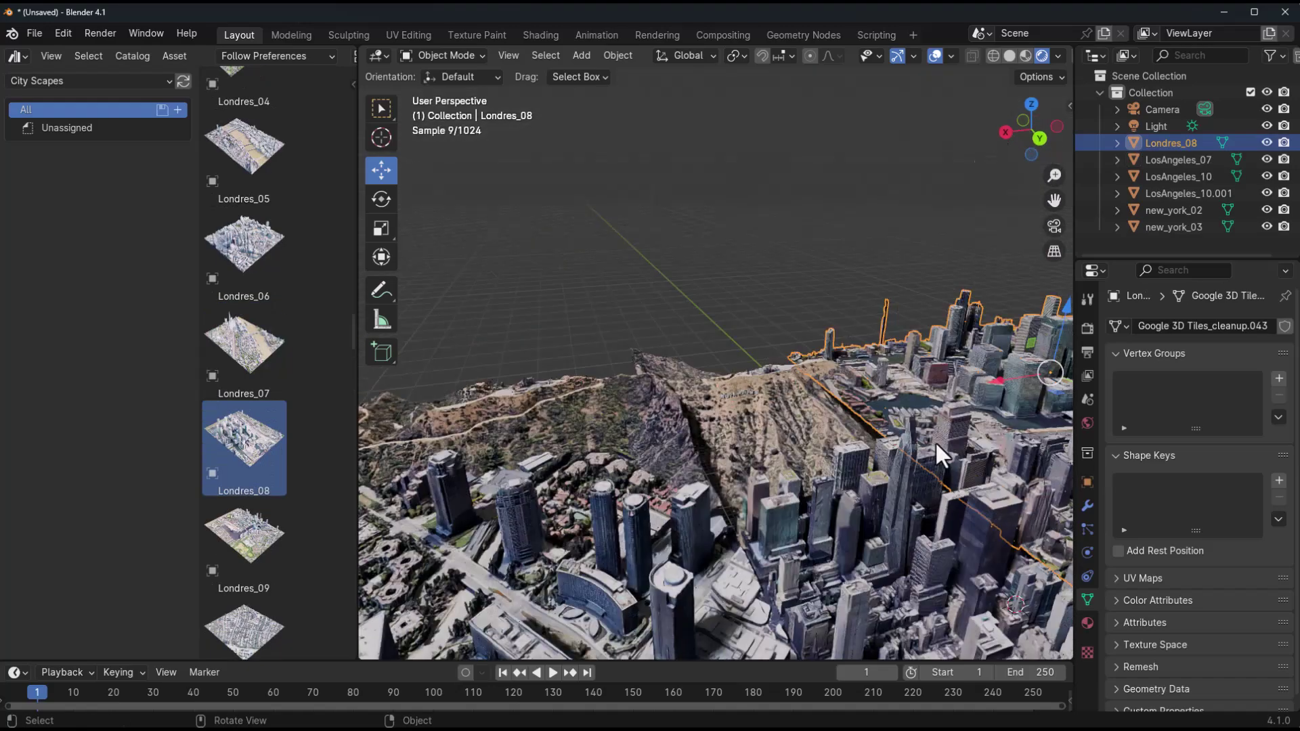
Add Londres_08, Londres_06, paris_01 and Osaka-Kyoto-Kobé_01 tiles, then scale up LosAngeles_10.001
drag(936, 441, 642, 386)
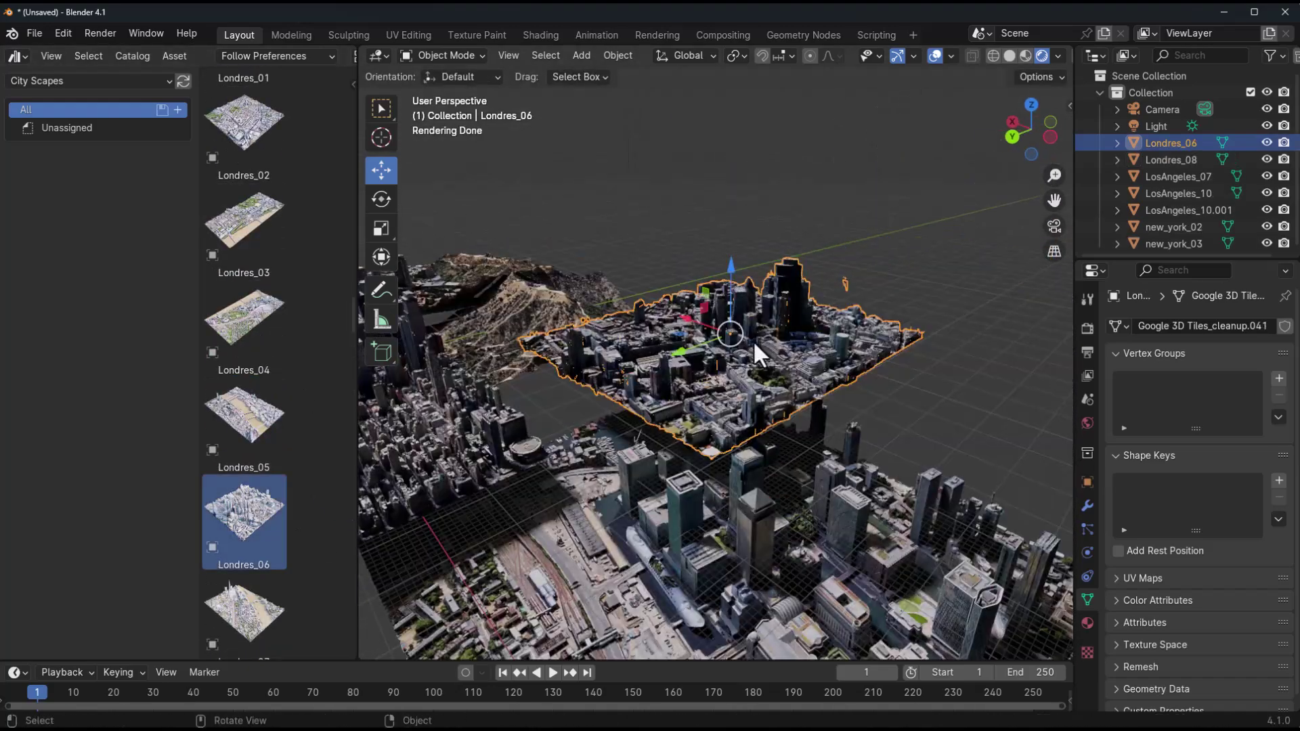
drag(755, 354, 901, 411)
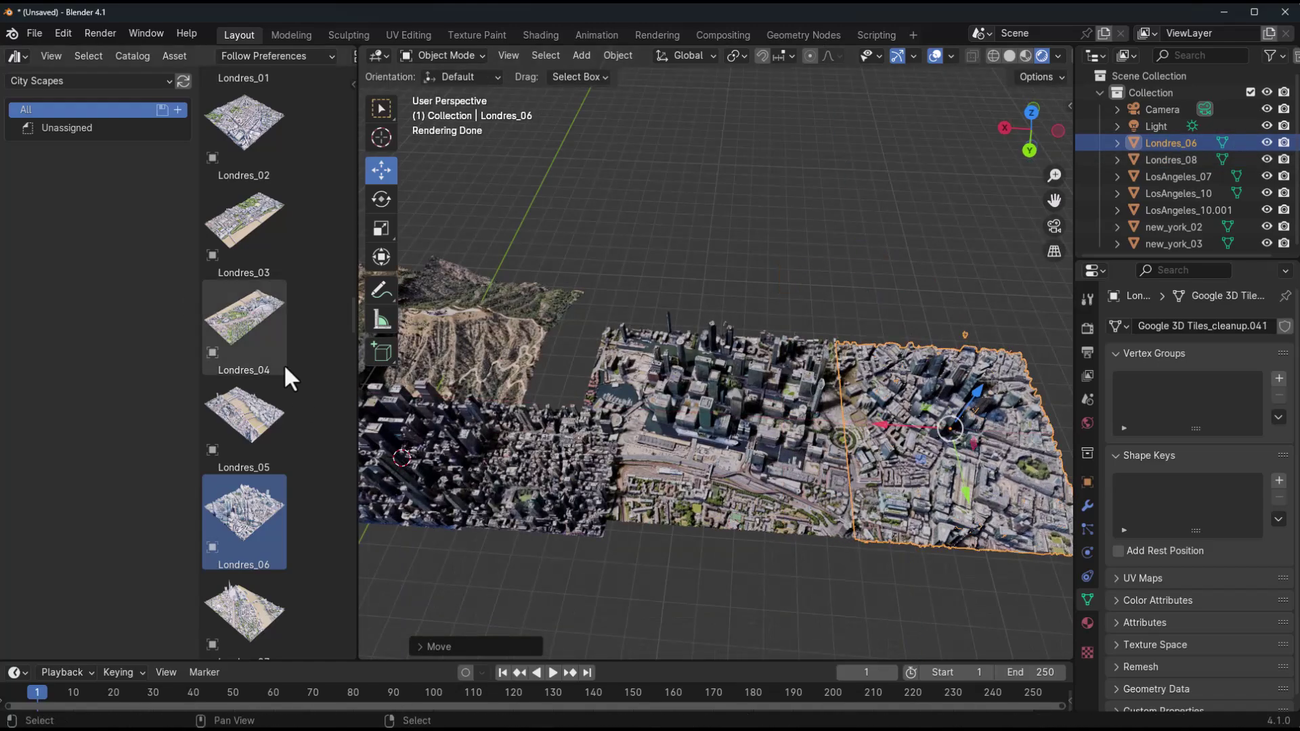
scroll(283, 364, down, 10)
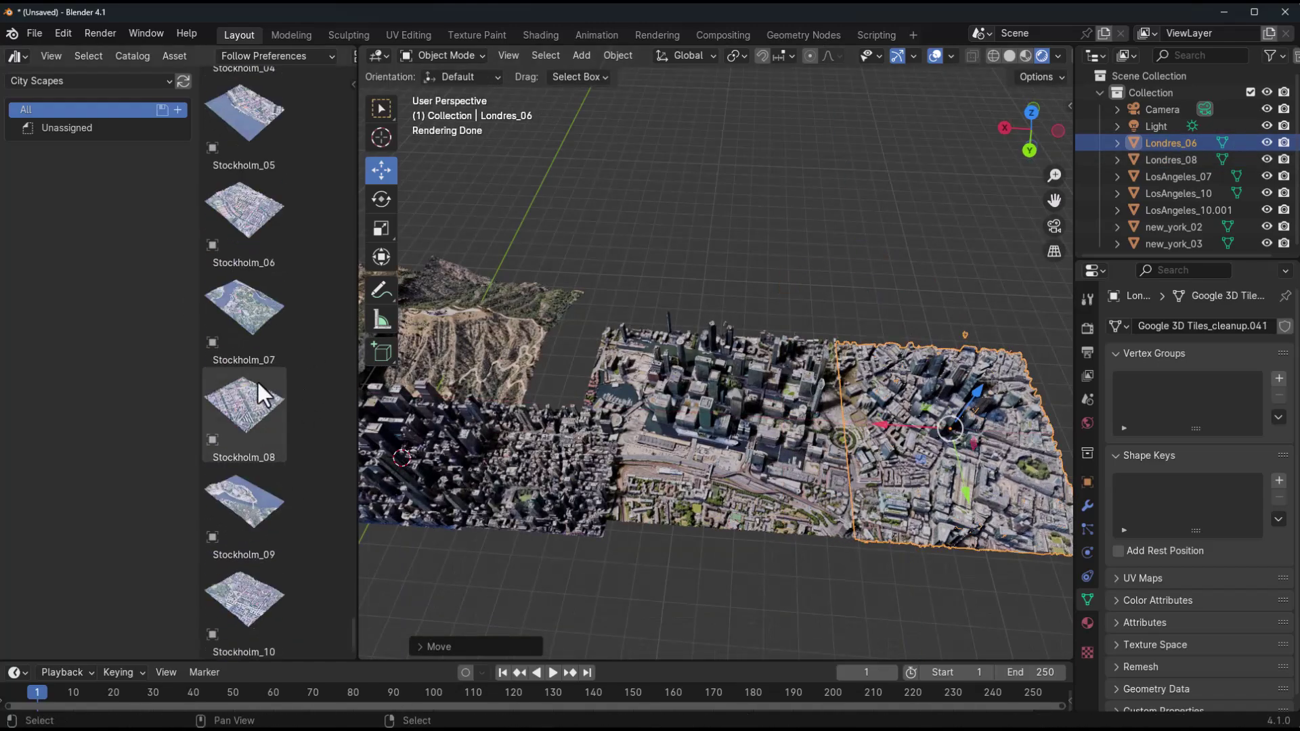
scroll(256, 339, up, 10)
drag(251, 133, 915, 360)
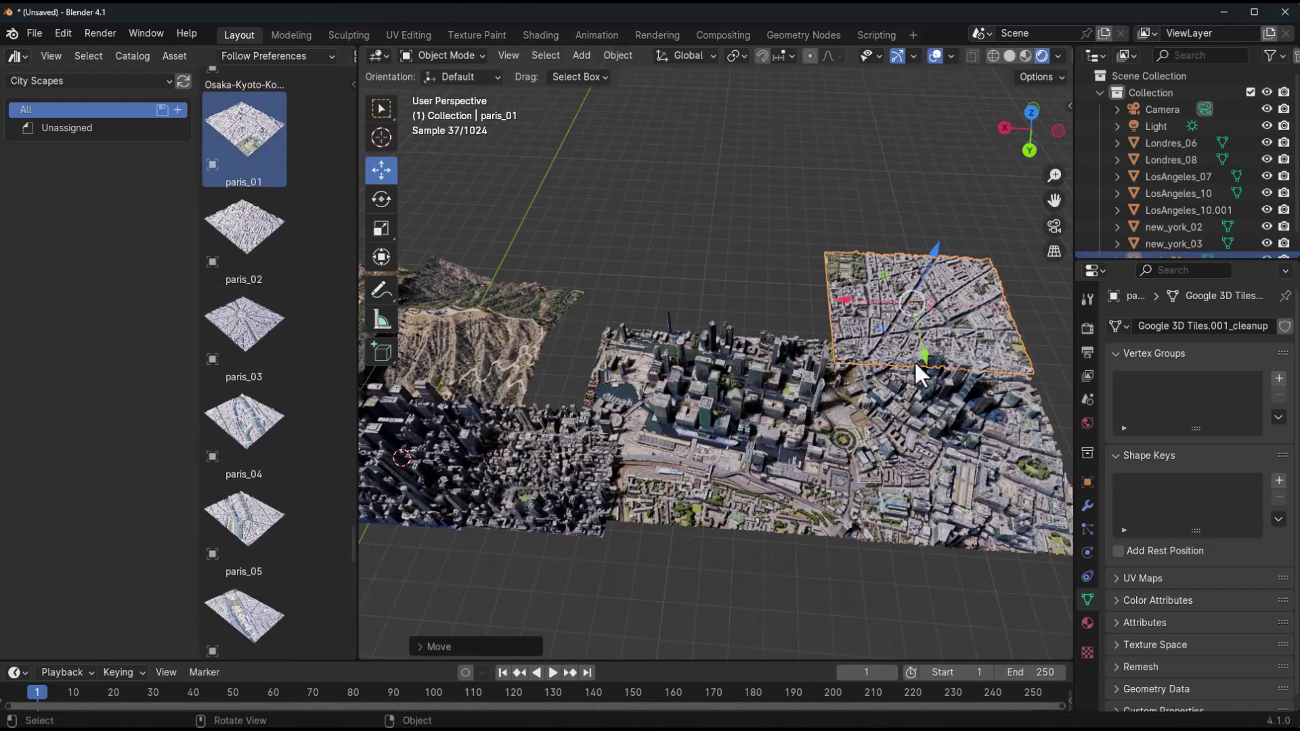
scroll(285, 355, up, 10)
drag(257, 376, 696, 327)
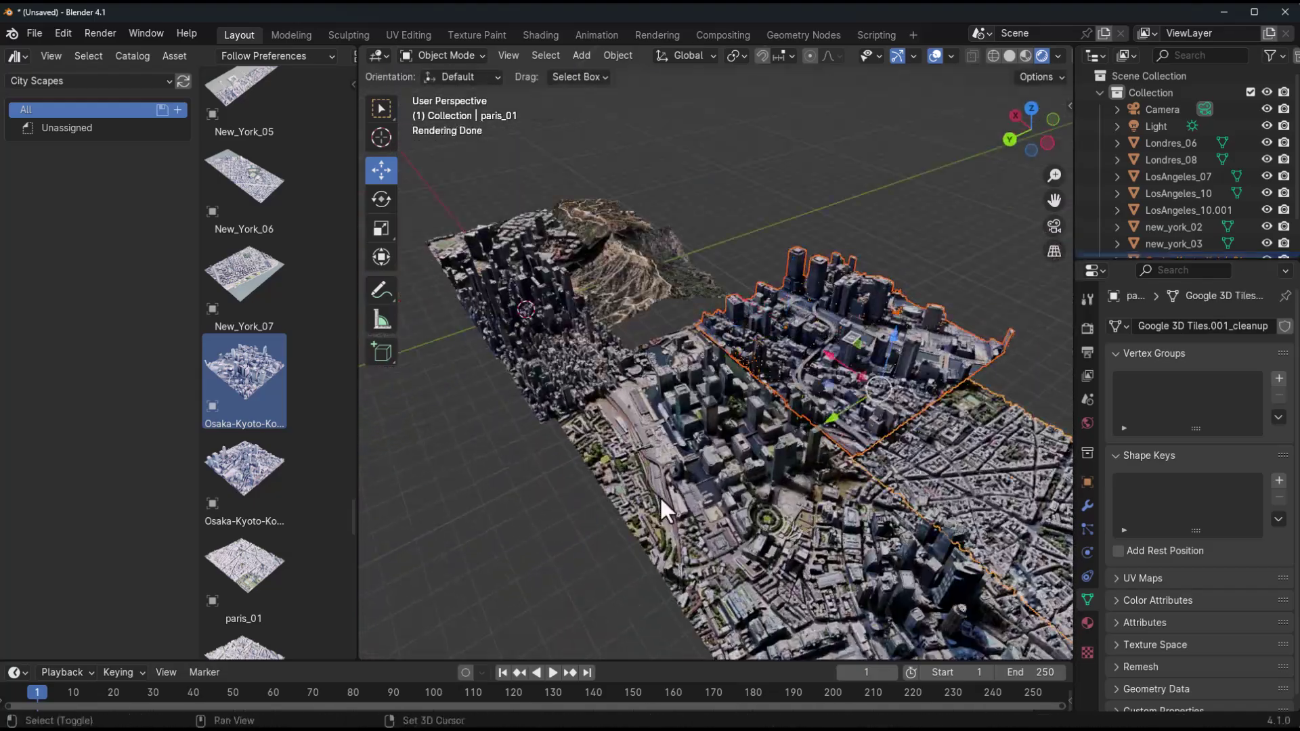
key(s)
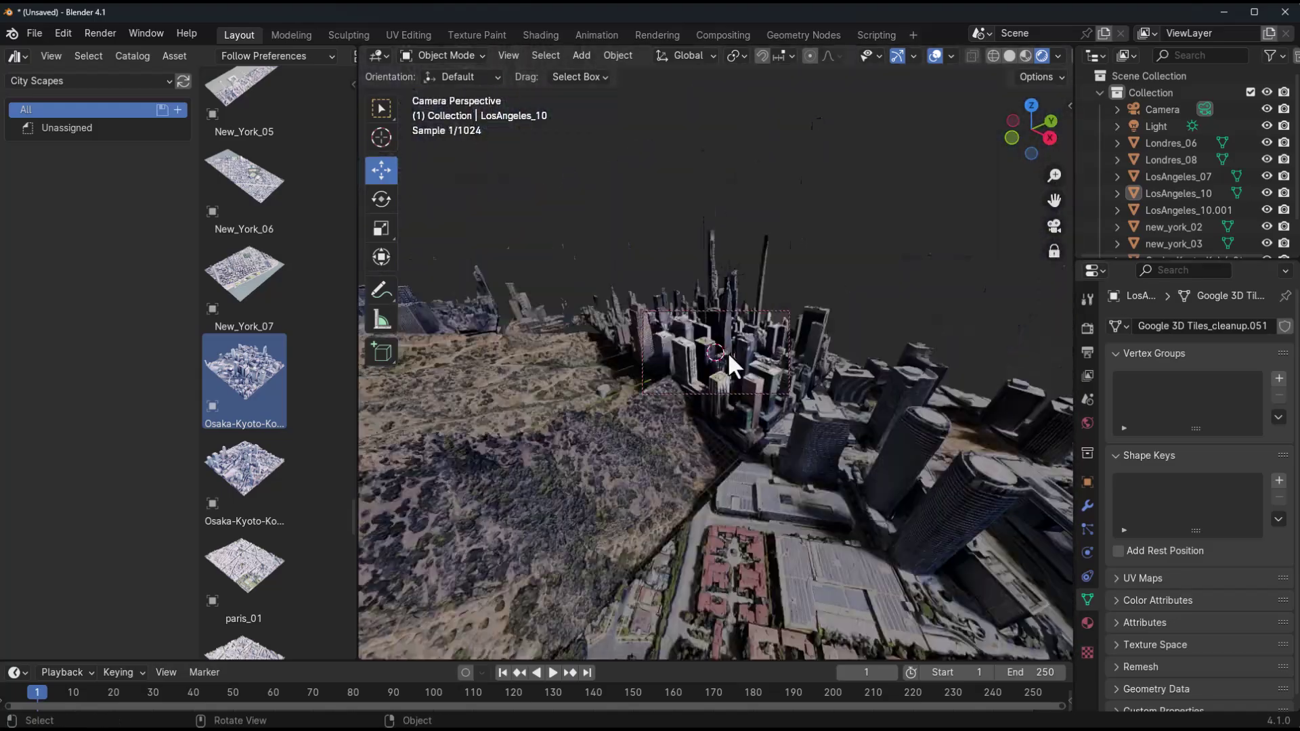
Select the camera and start editing its focal length in the sidebar
click(728, 352)
key(n)
click(1213, 405)
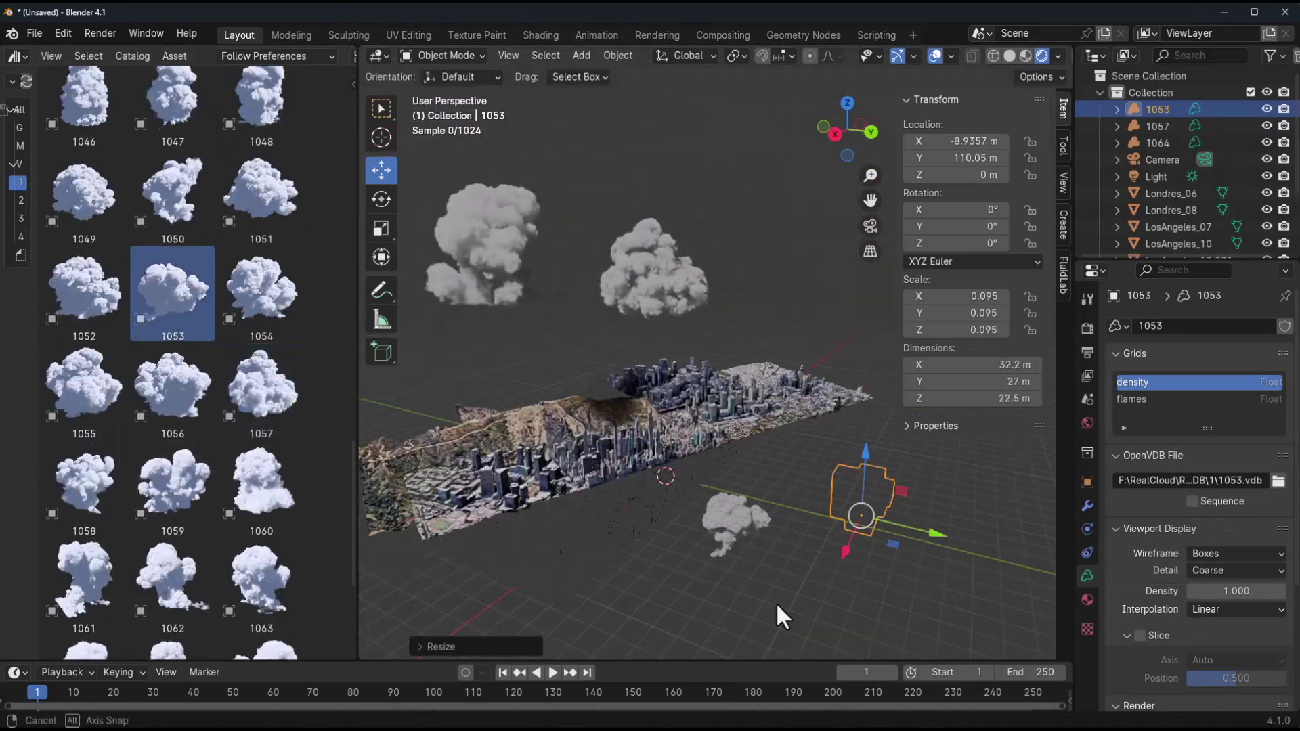
Raise the newly added cloud into the sky and drop in another cloud asset
key(g)
click(742, 280)
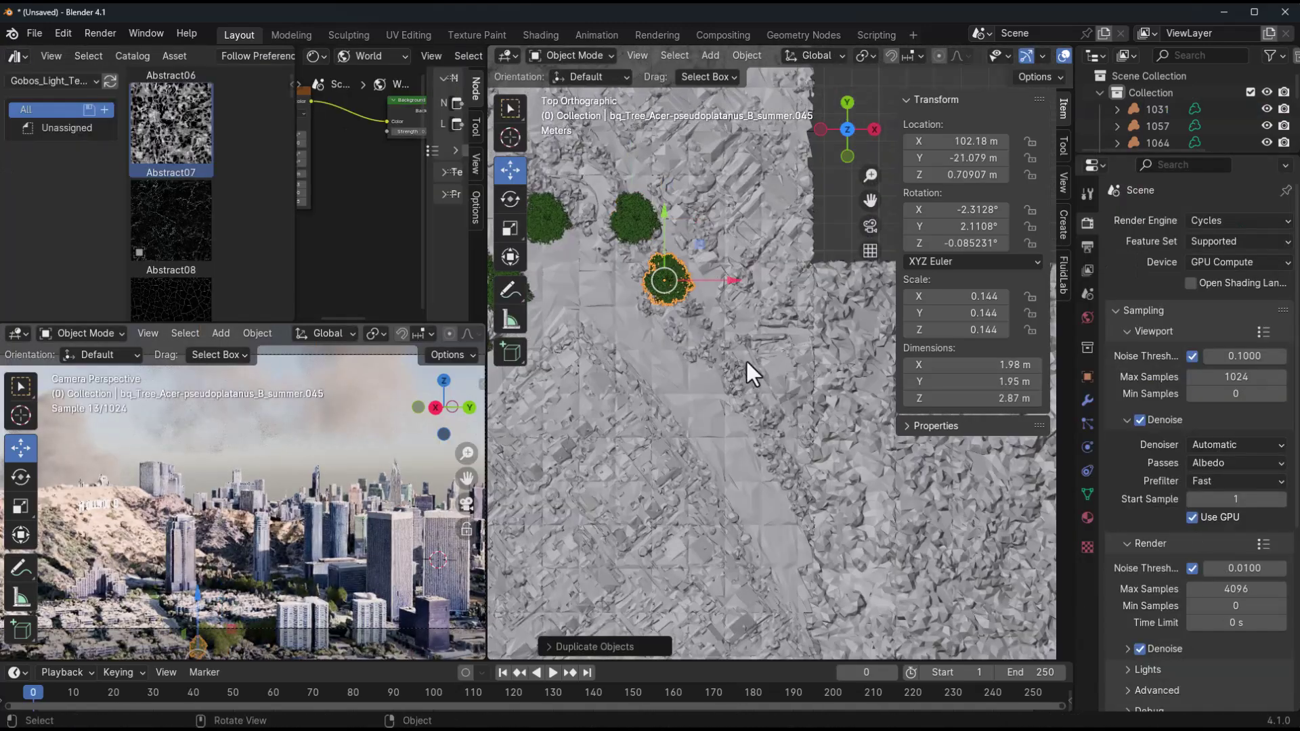
Set the Sky Texture sun intensity to 0.5, select cloud 1064, and bring up the camera keyframe options
double_click(135, 180)
text(0.5)
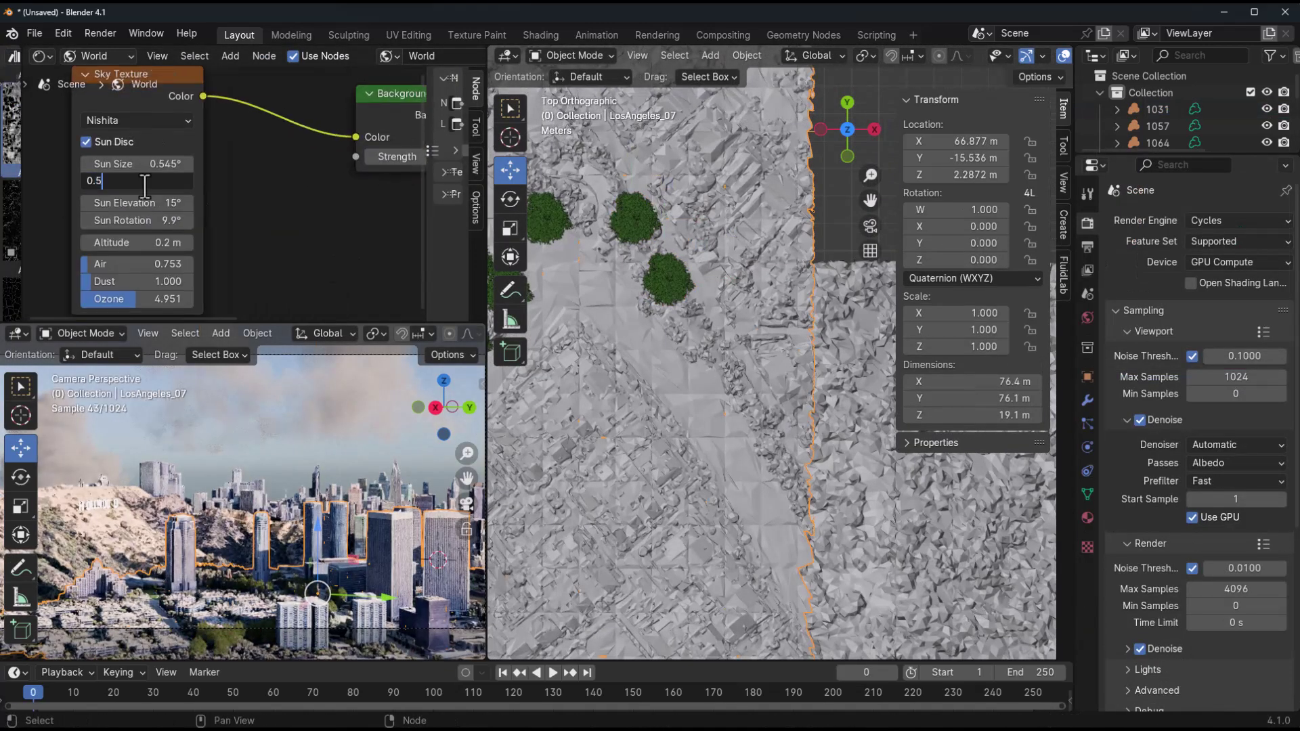
key(Return)
click(206, 425)
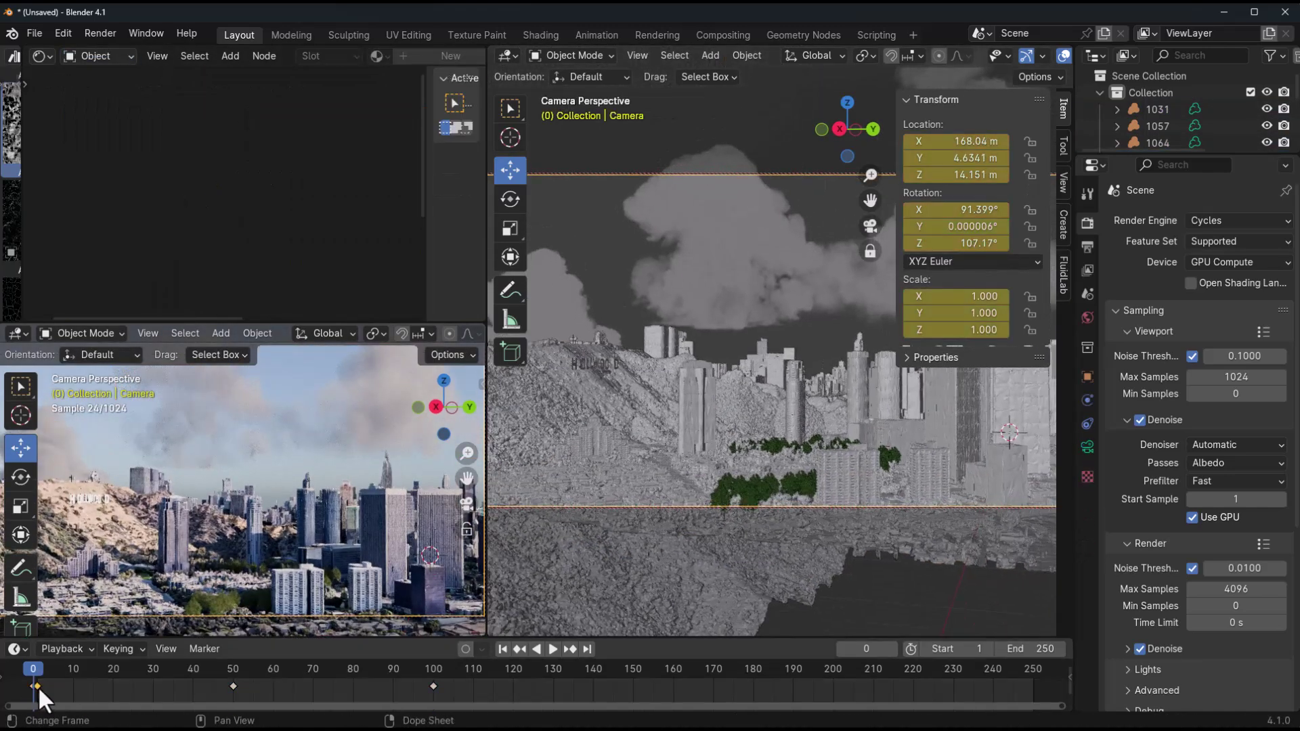
right_click(37, 686)
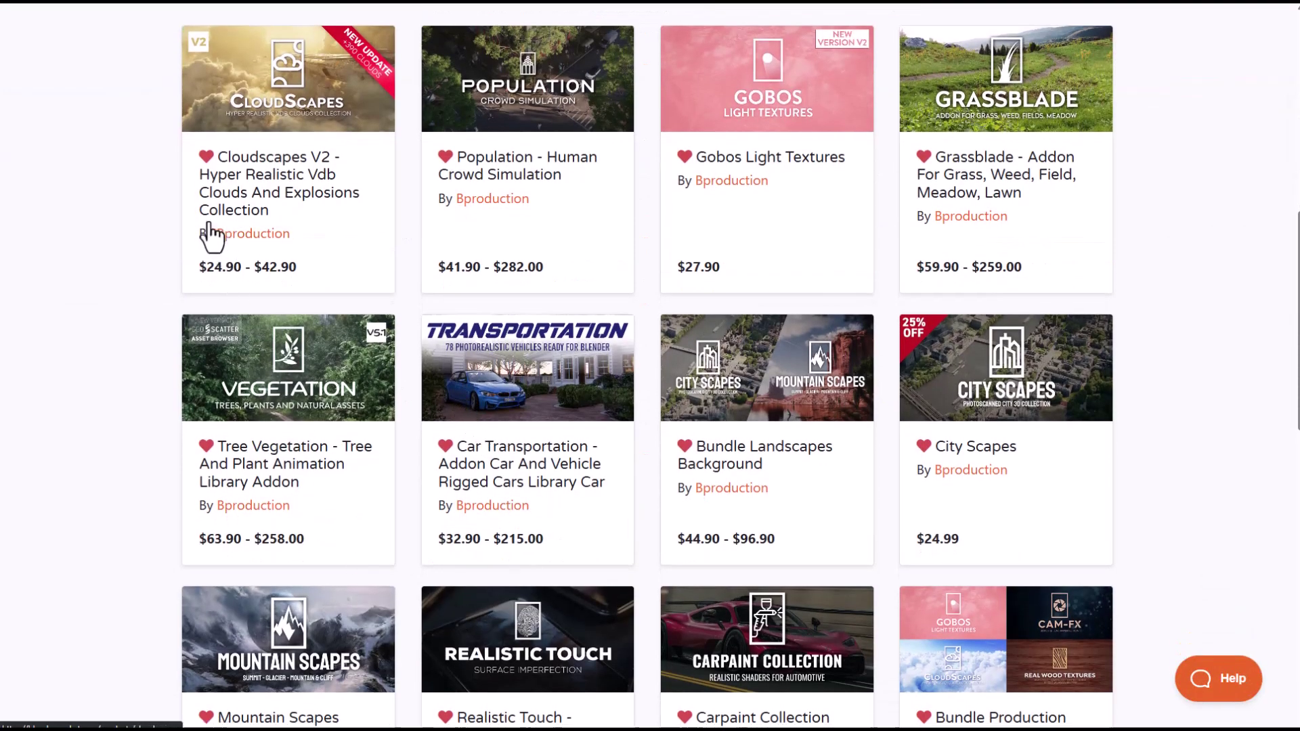
scroll(241, 415, down, 8)
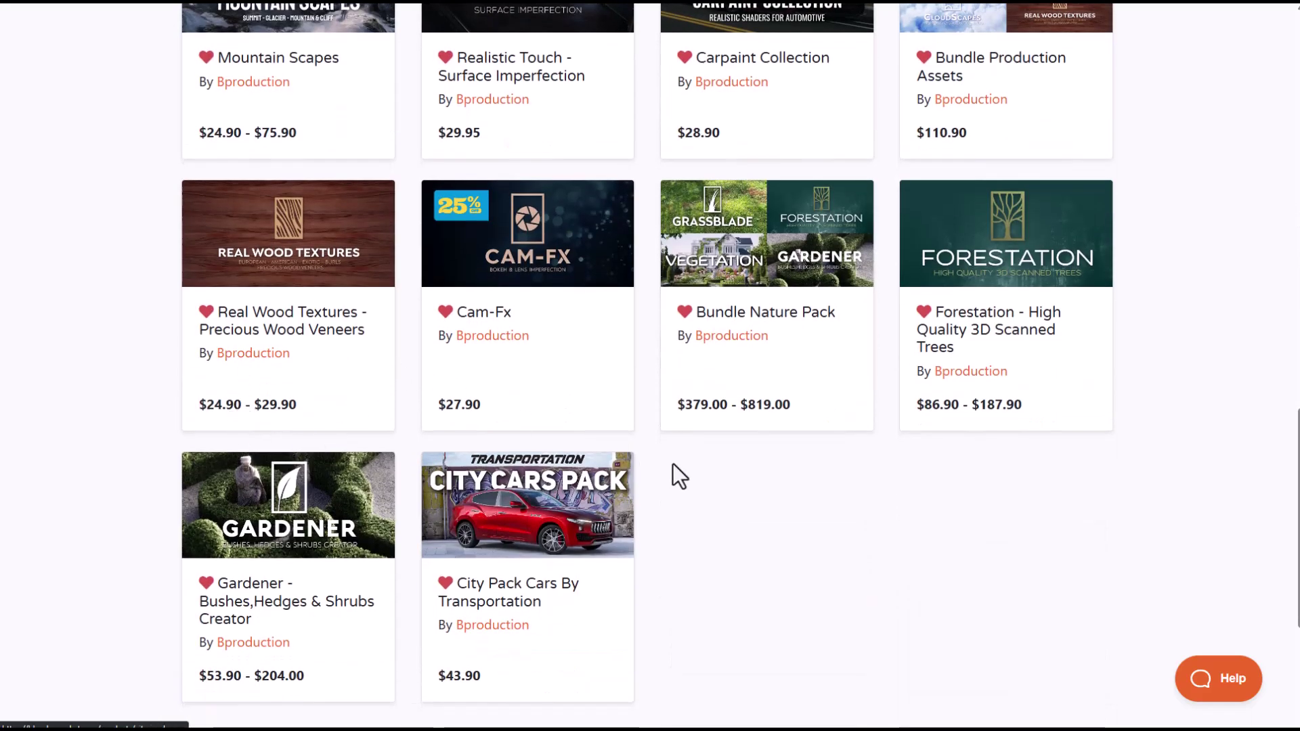
scroll(581, 522, up, 3)
scroll(579, 524, up, 4)
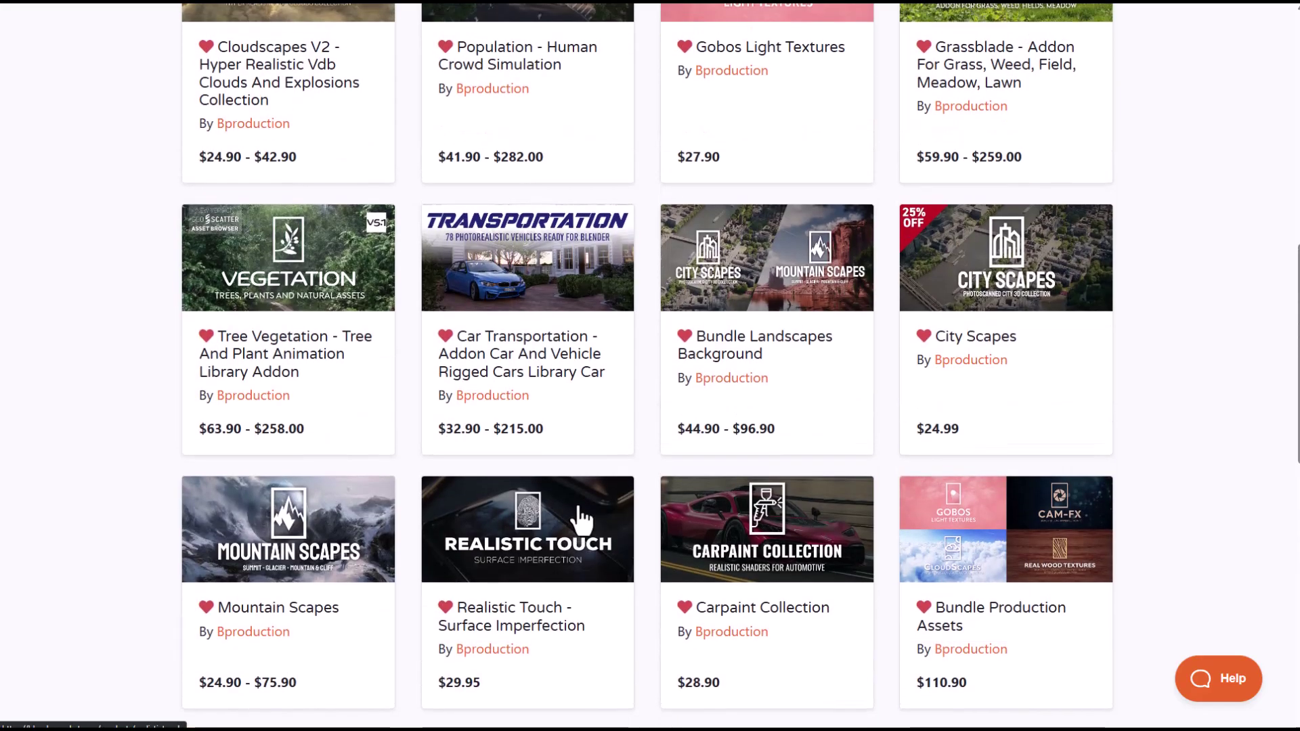
scroll(580, 522, up, 3)
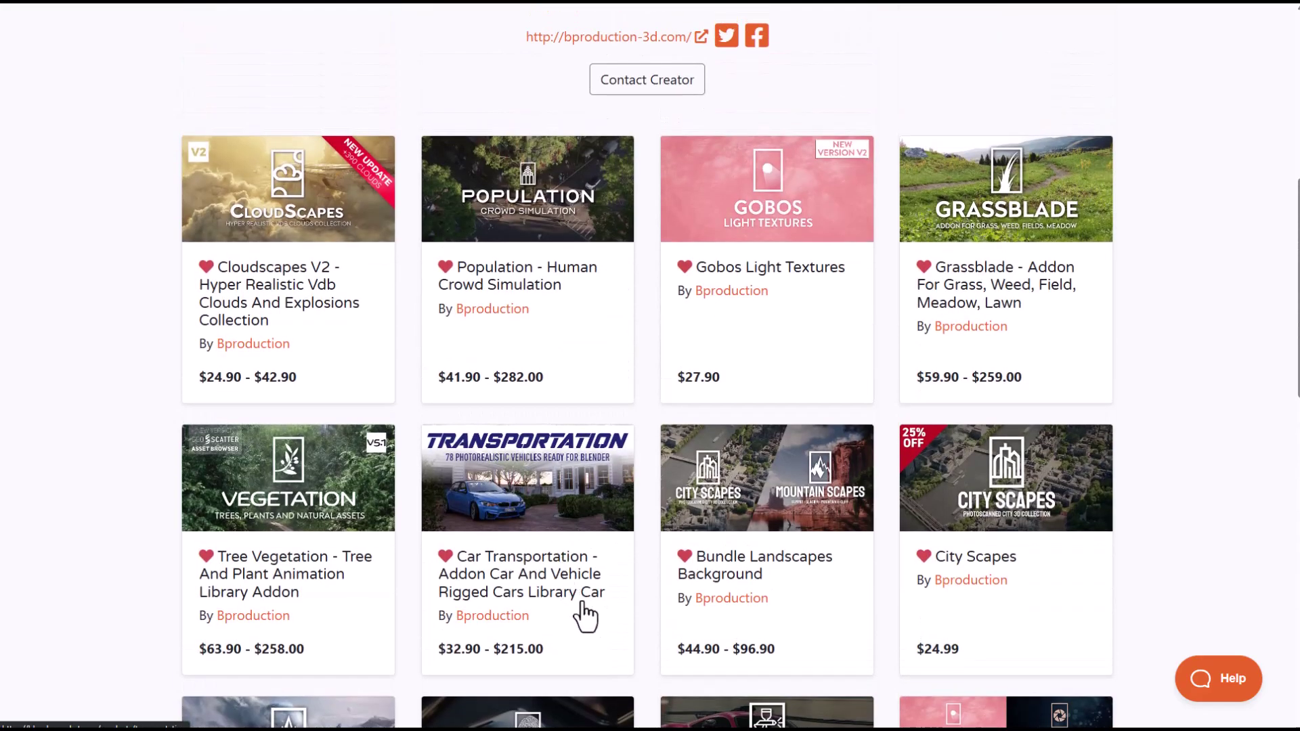
click(714, 523)
scroll(733, 482, down, 5)
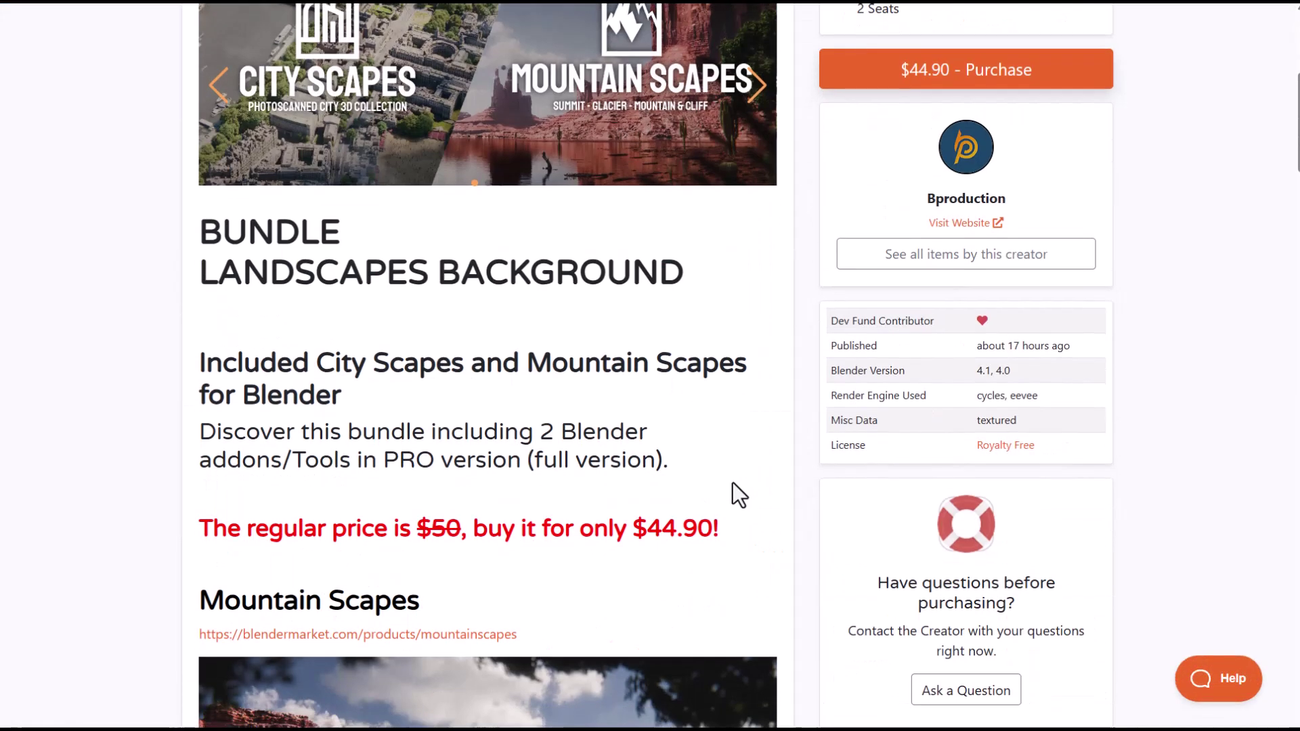
scroll(733, 482, up, 2)
scroll(732, 482, up, 2)
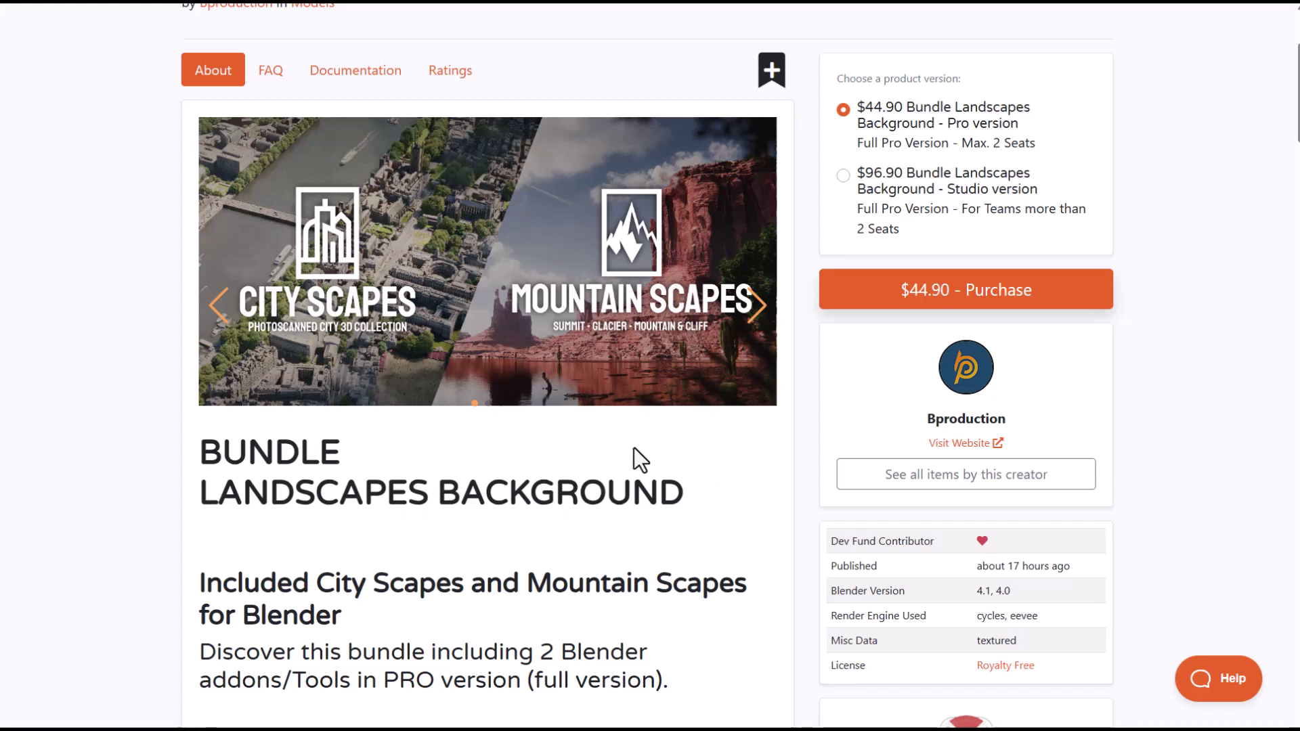
scroll(634, 448, up, 3)
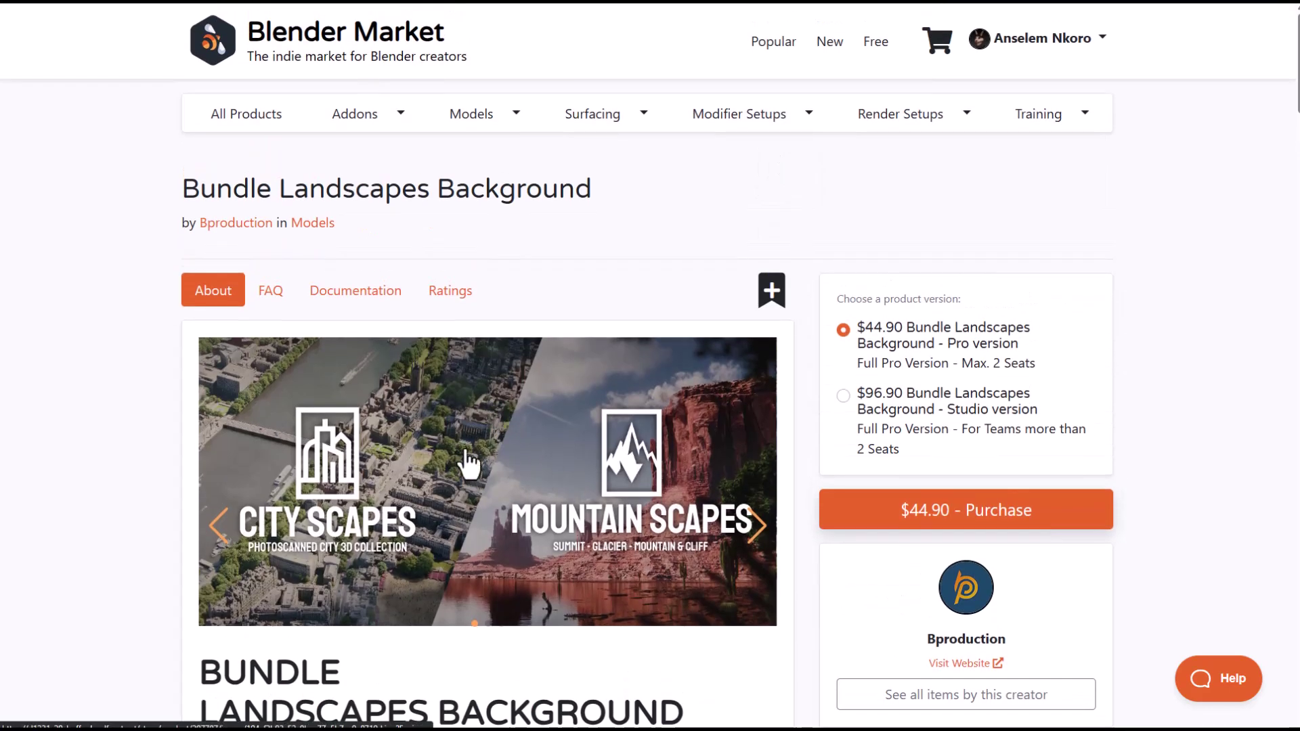
click(259, 225)
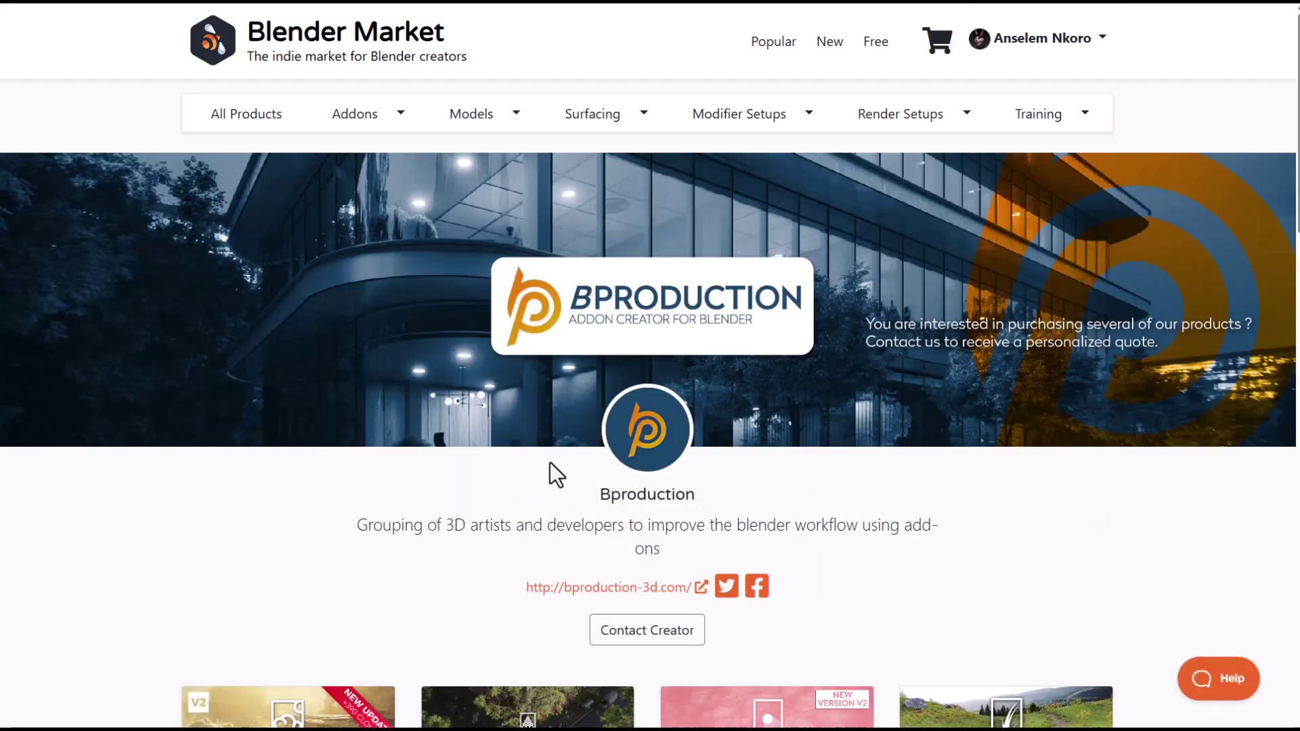
scroll(551, 473, down, 7)
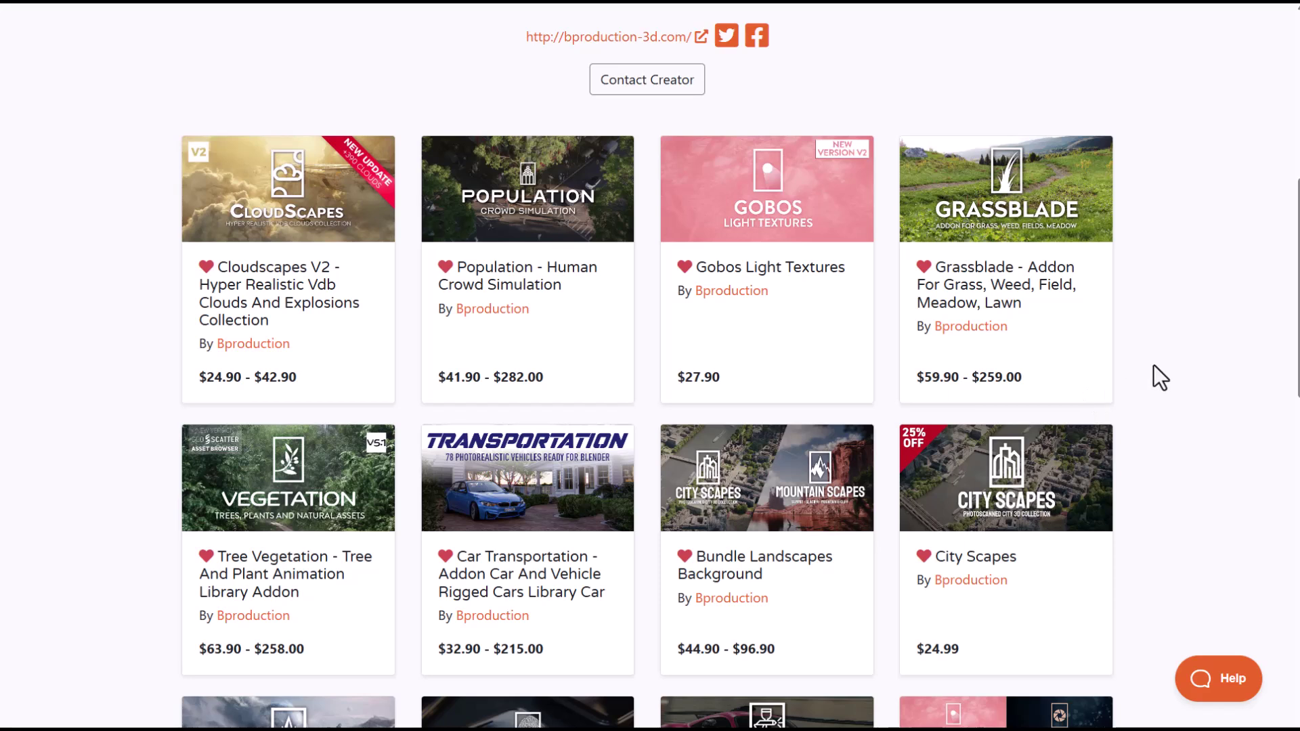